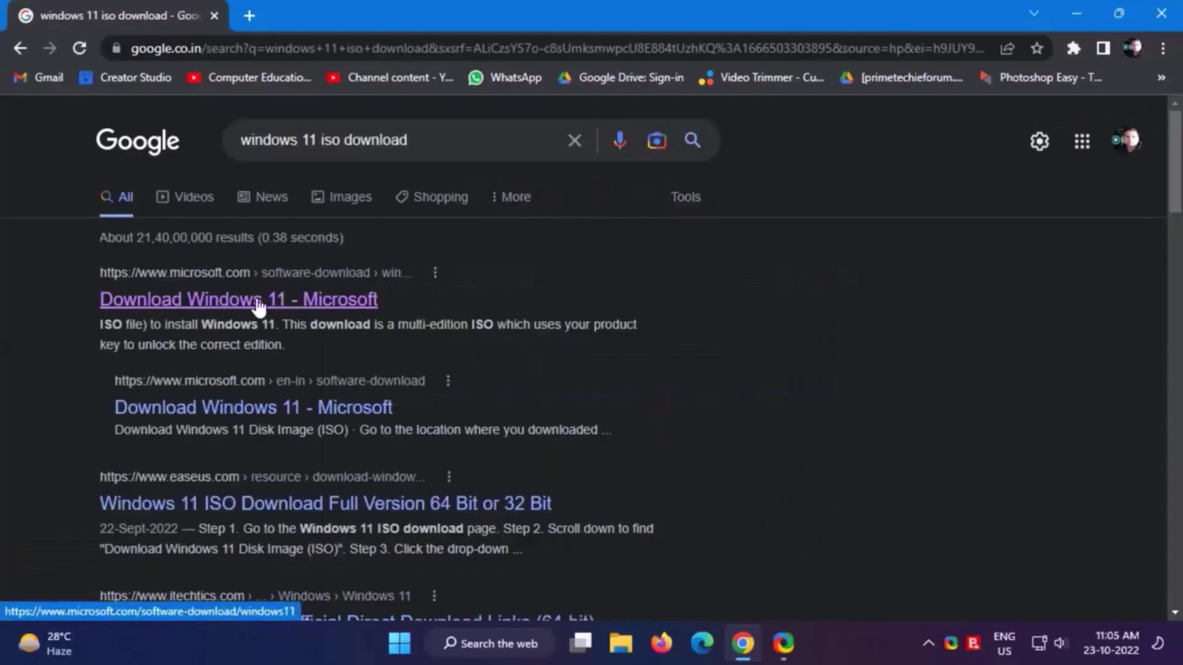
Step: On Microsoft's Download Windows 11 page, request the Windows 11 (multi-edition ISO) download
click(257, 301)
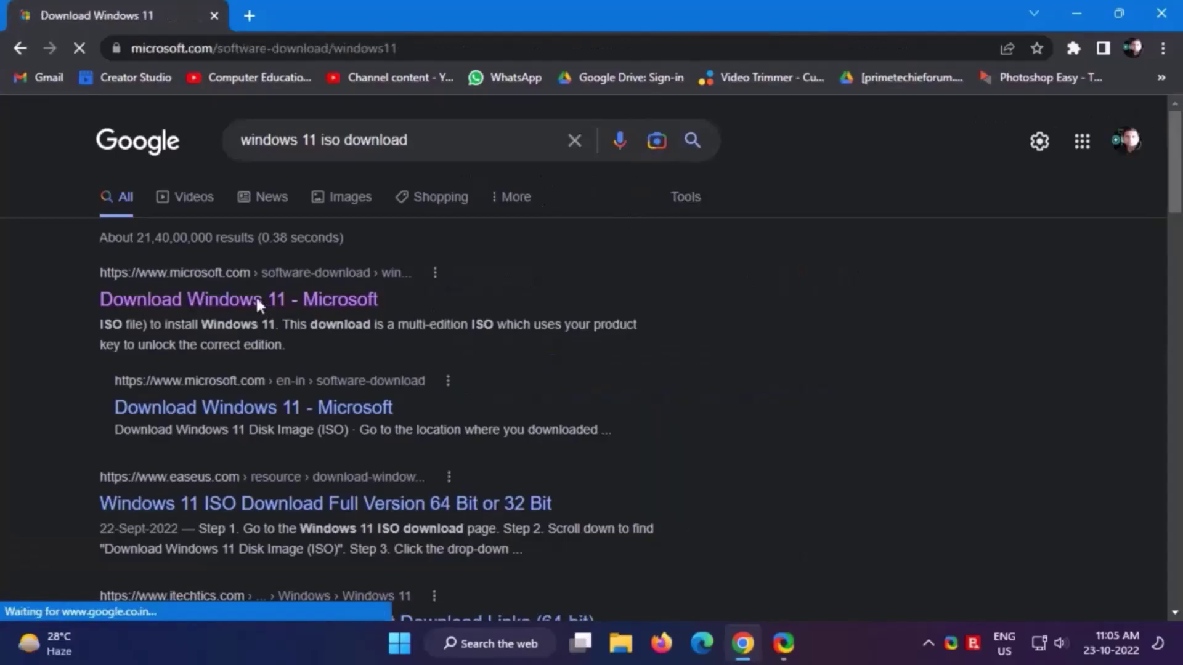
scroll(1176, 246, down, 5)
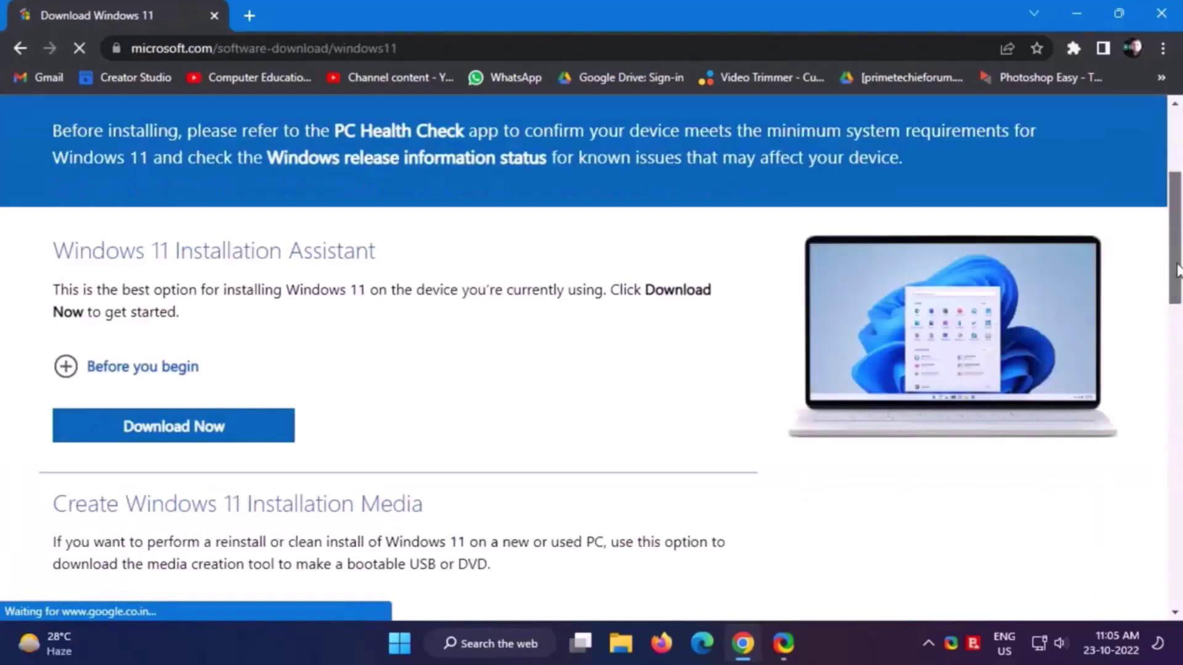
drag(1177, 294, 1177, 421)
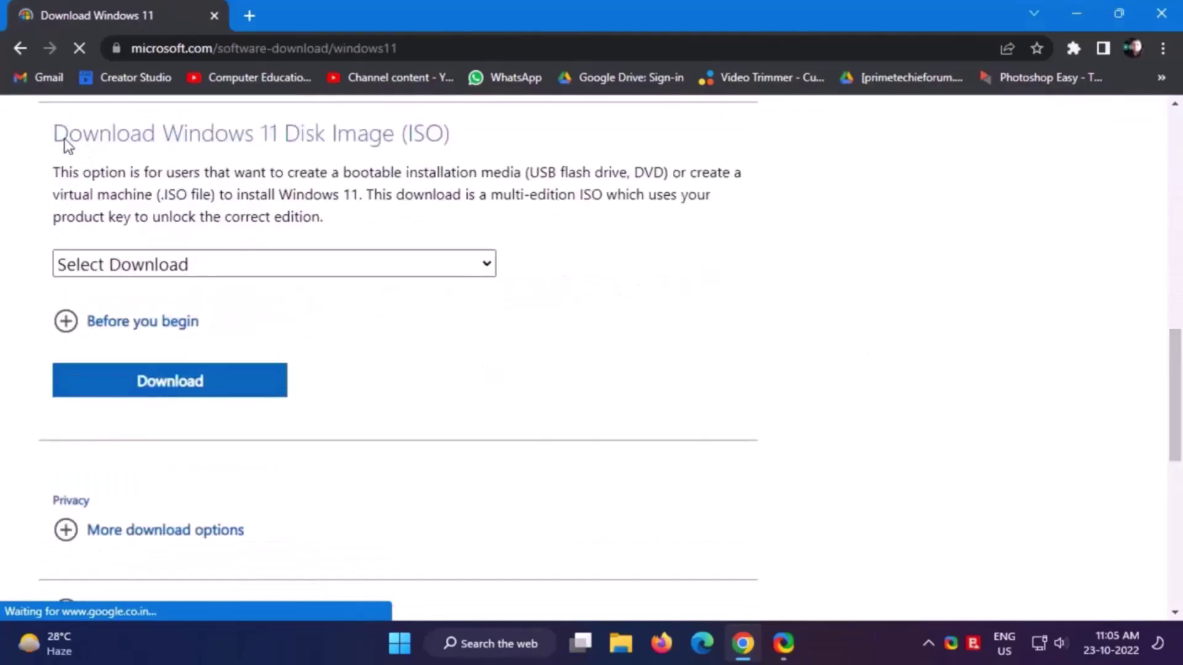
drag(425, 133, 343, 145)
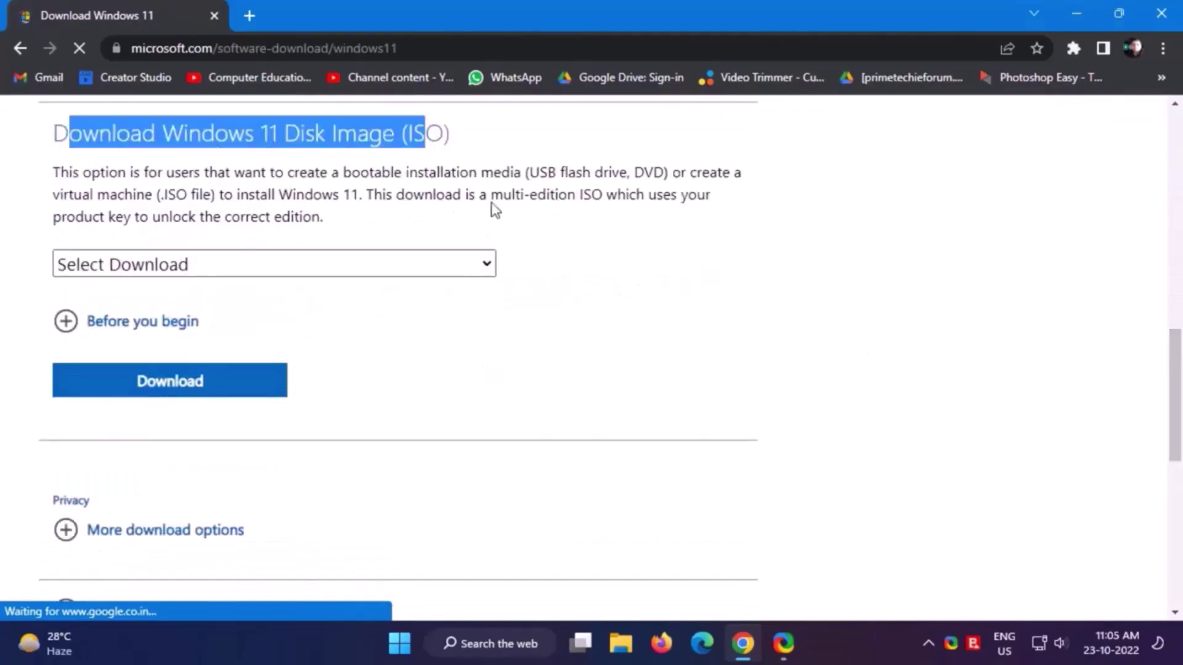
click(485, 236)
click(469, 264)
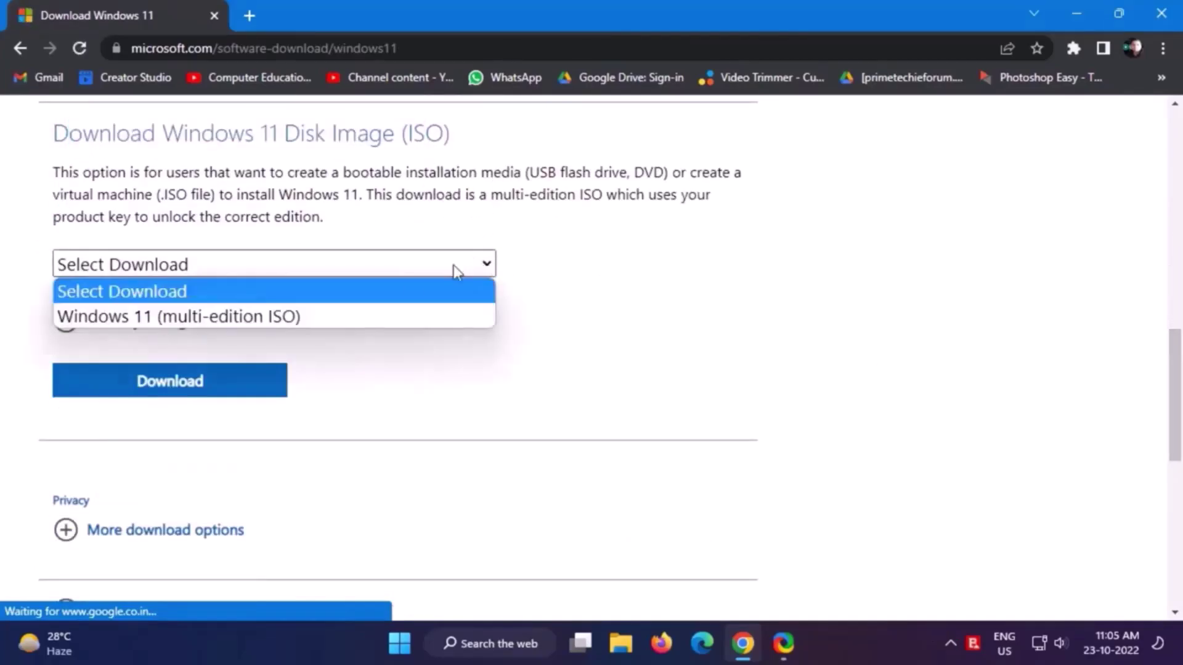
click(368, 316)
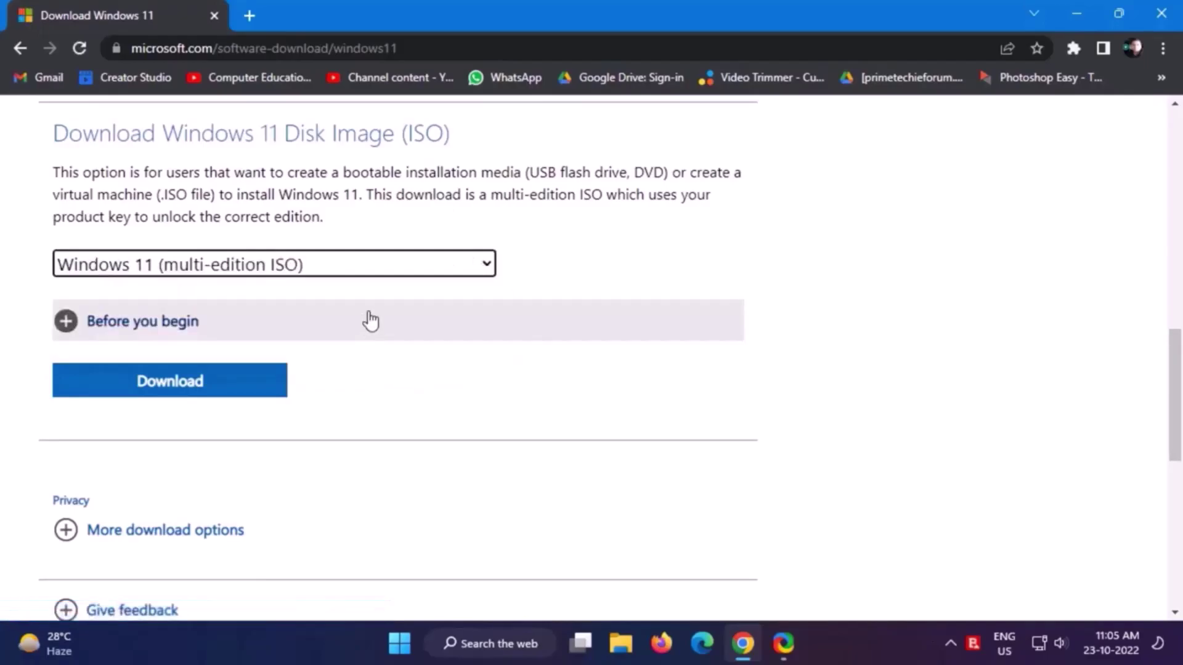
click(185, 384)
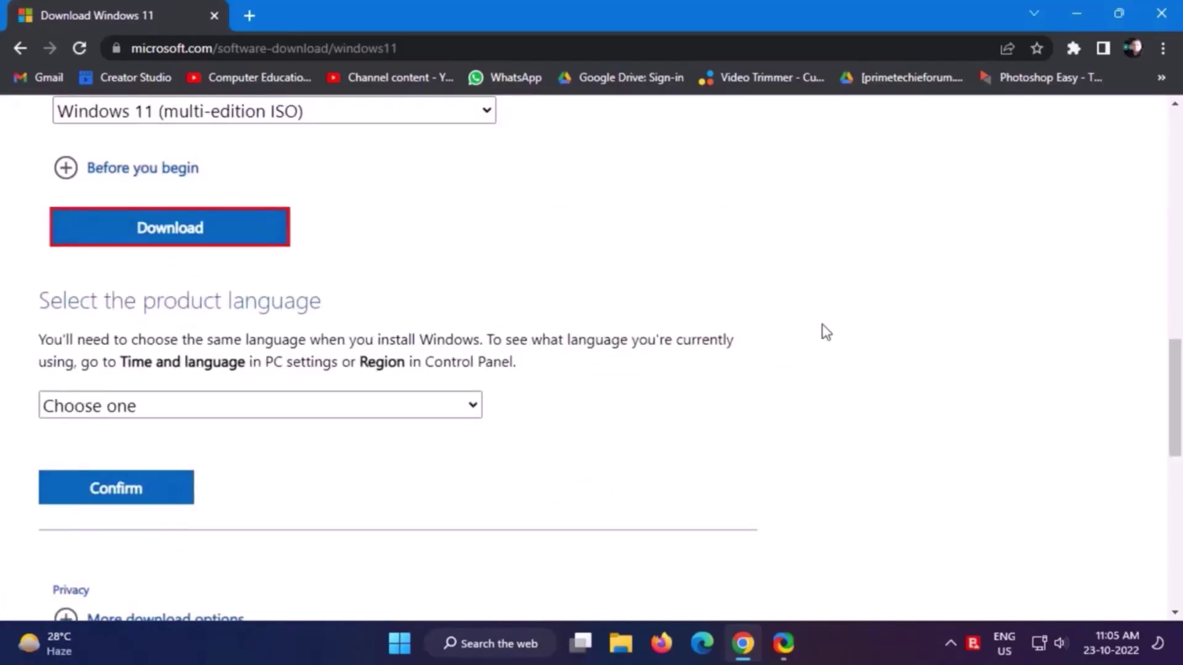
Step: Choose English (United States) as the language and start the 64-bit ISO download
click(325, 416)
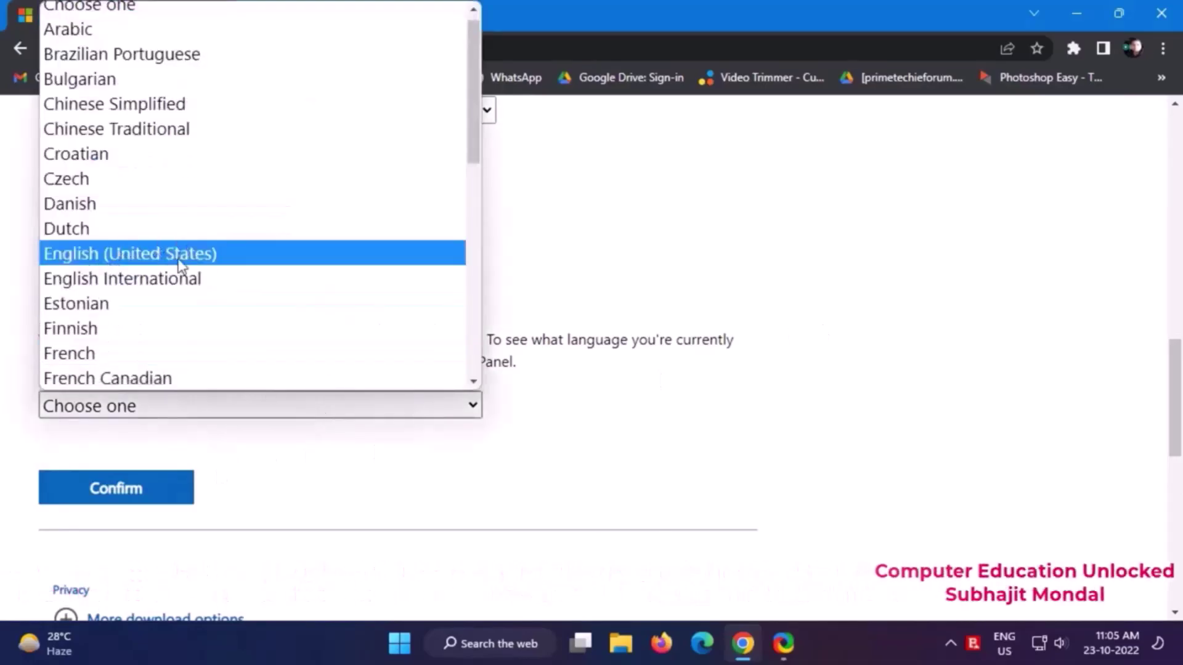
click(177, 254)
click(112, 490)
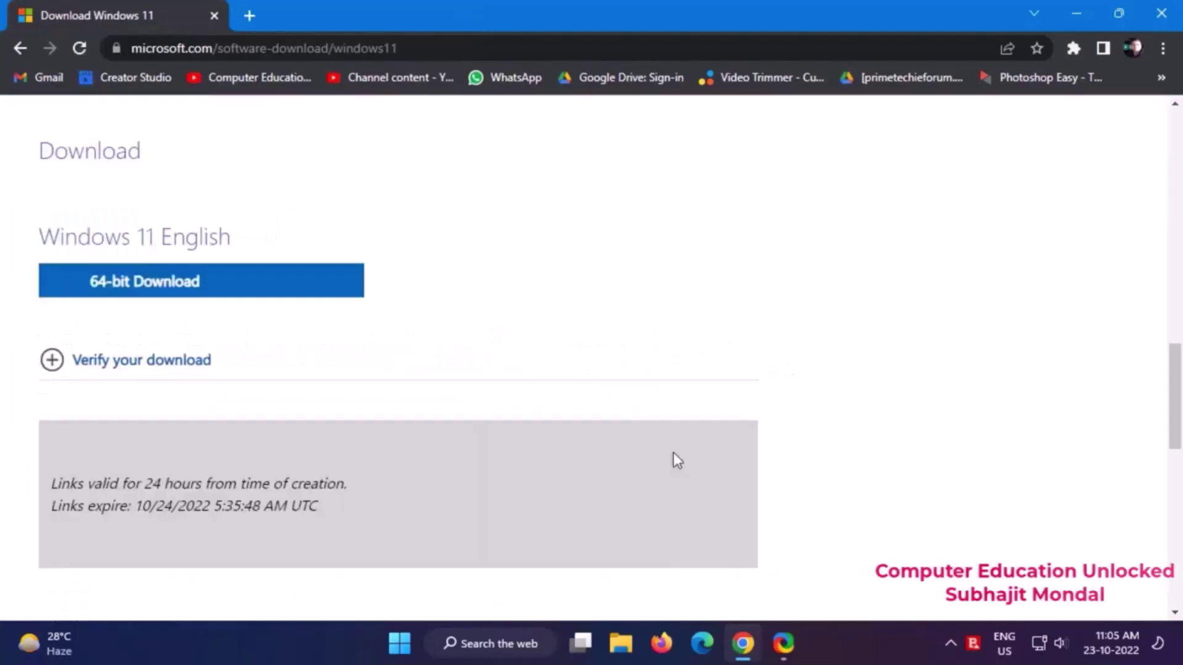
click(190, 249)
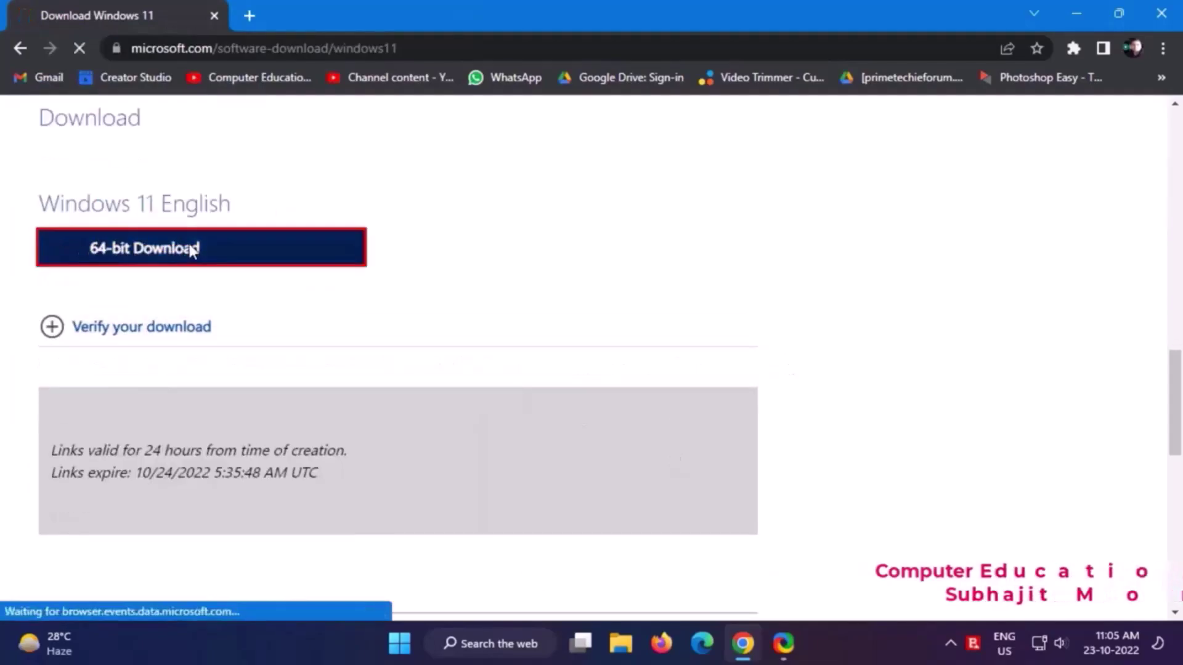
Step: Cancel the browser's ISO download and copy the ISO download link address
key(ctrl+j)
click(481, 344)
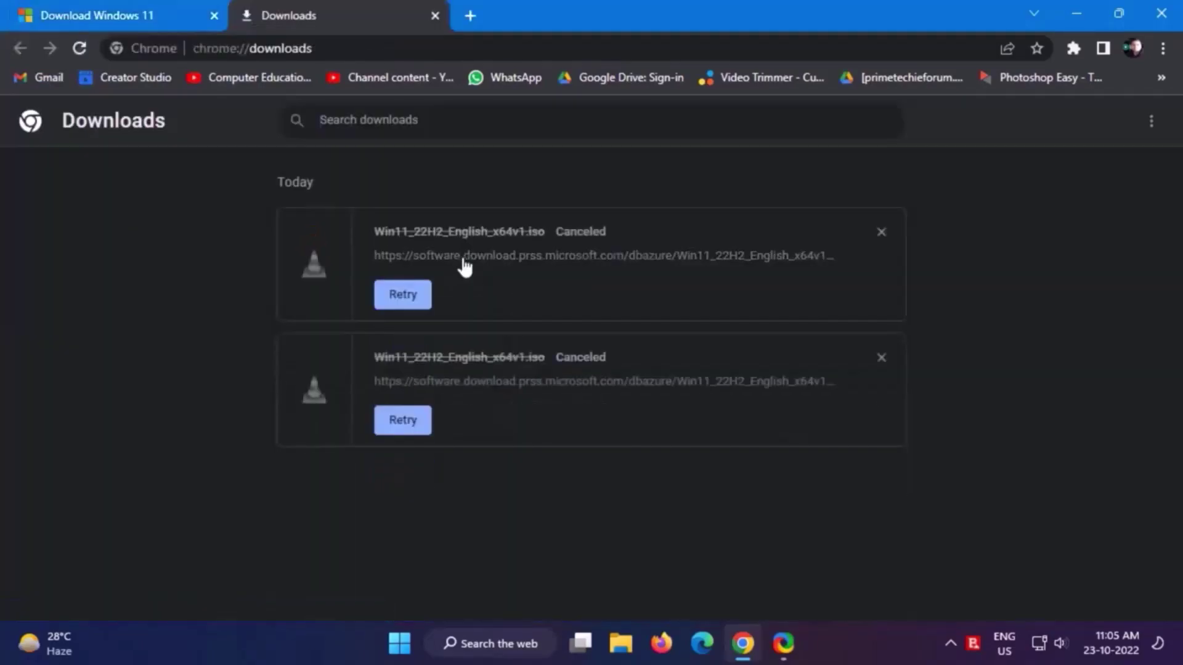
right_click(465, 255)
click(493, 367)
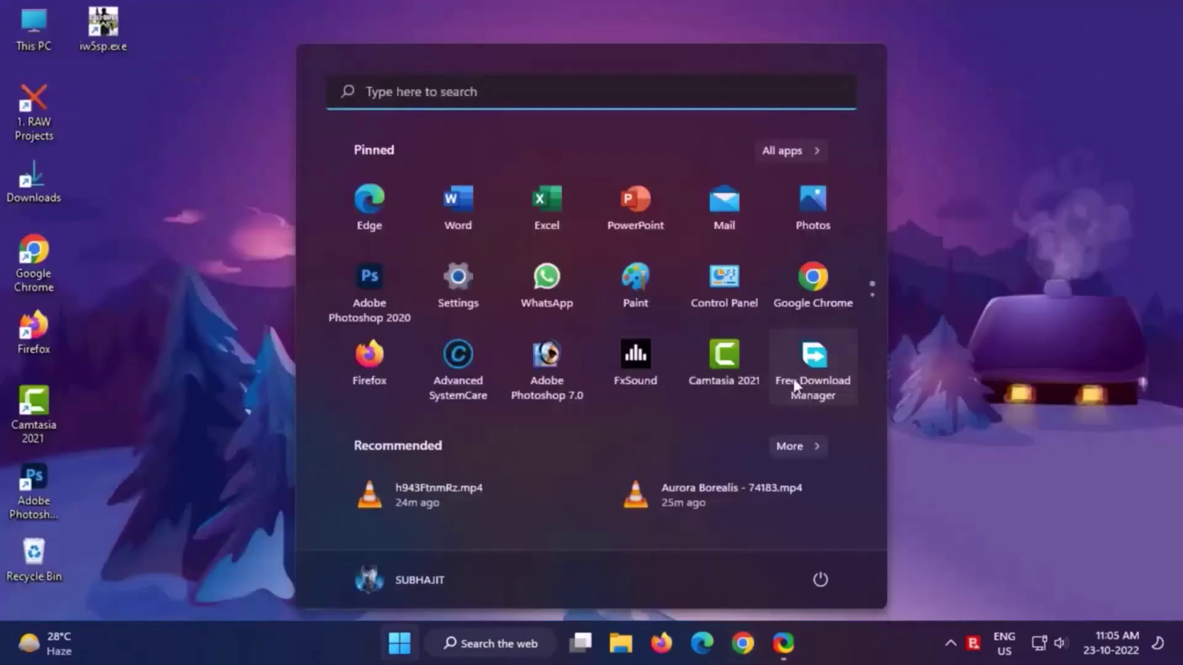
Step: Download Win11_22H2_English_x64v1.iso to J:\ with Free Download Manager using the copied link
click(804, 371)
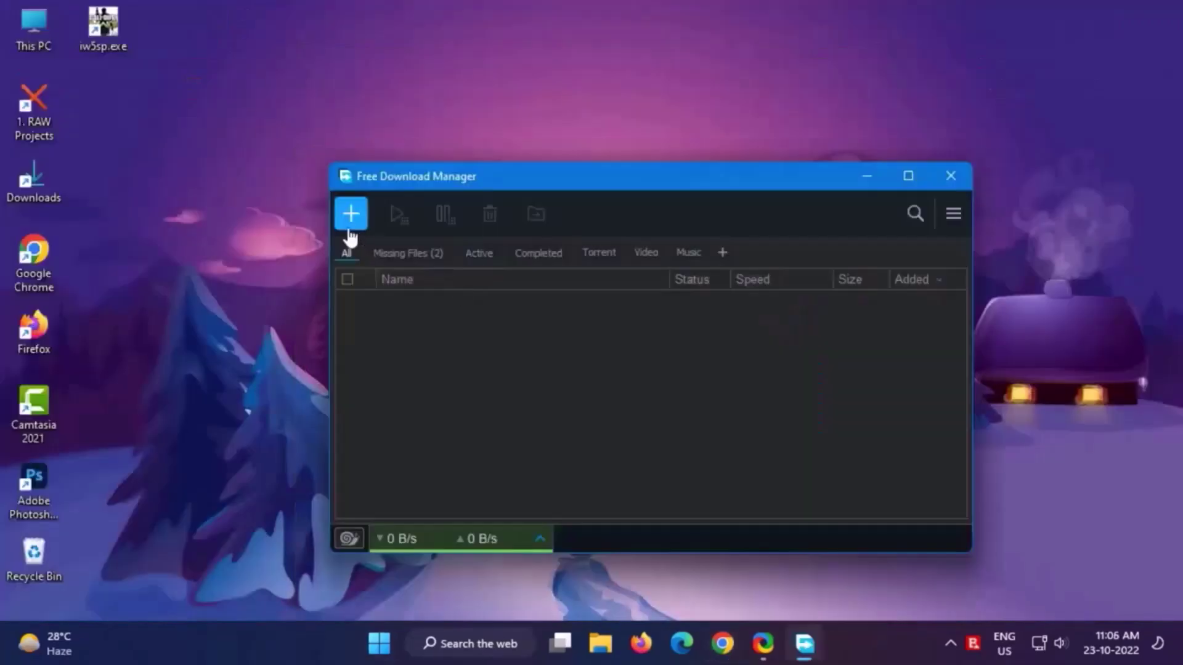
click(351, 215)
click(840, 434)
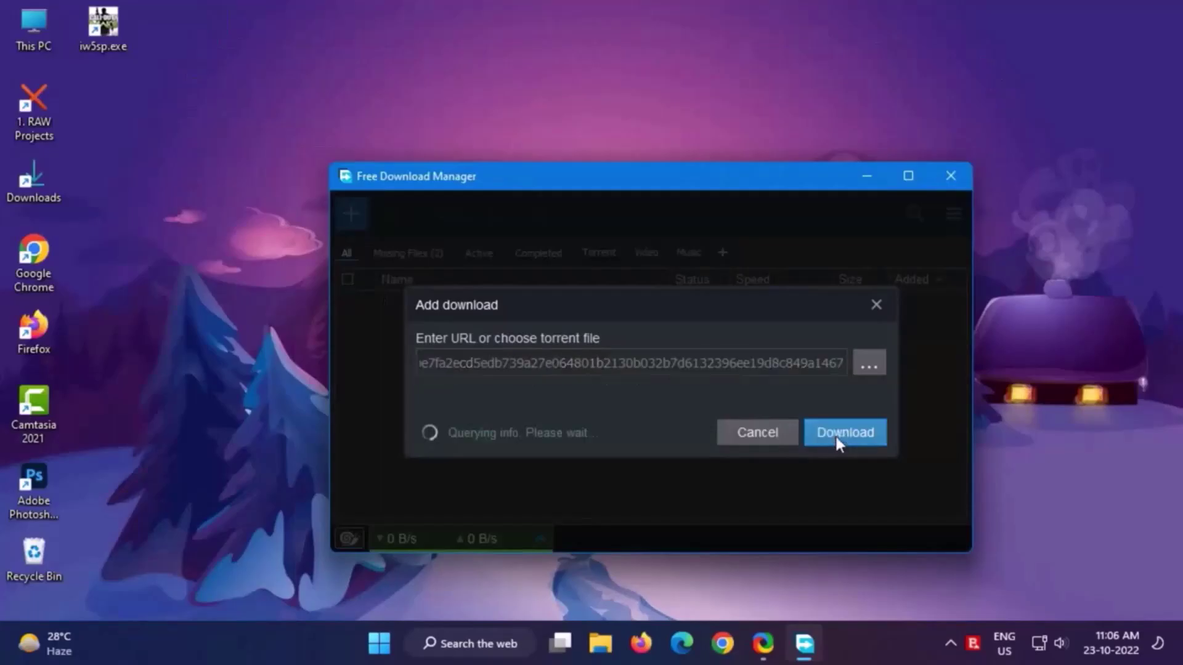
click(870, 335)
key(Return)
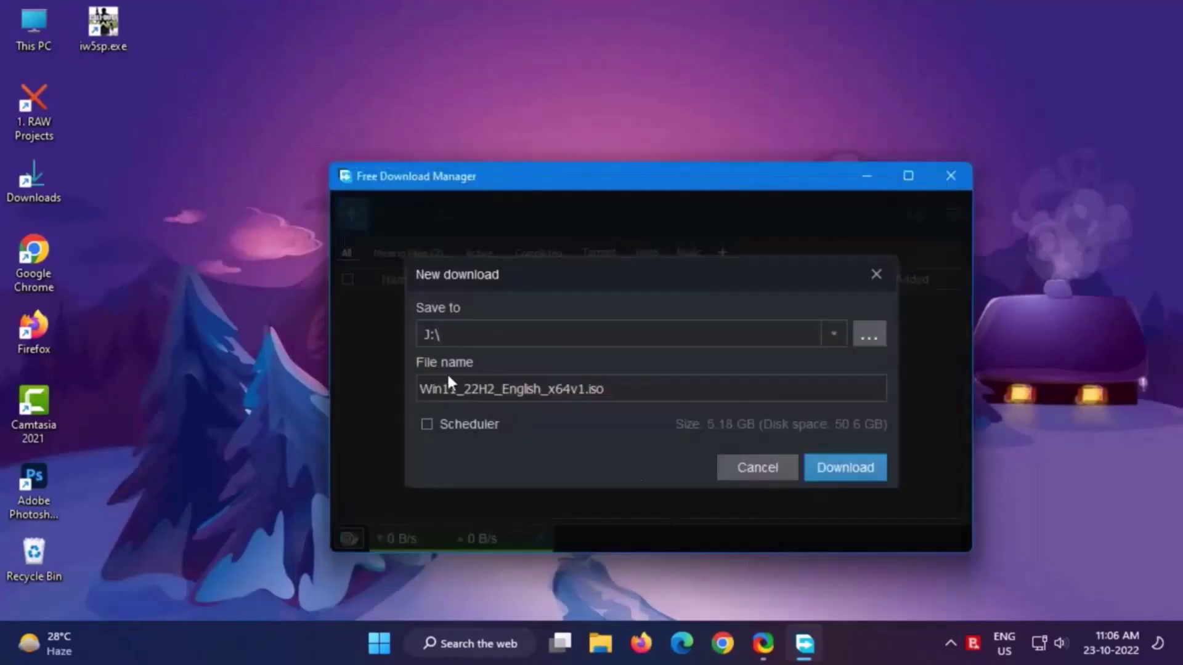
click(844, 467)
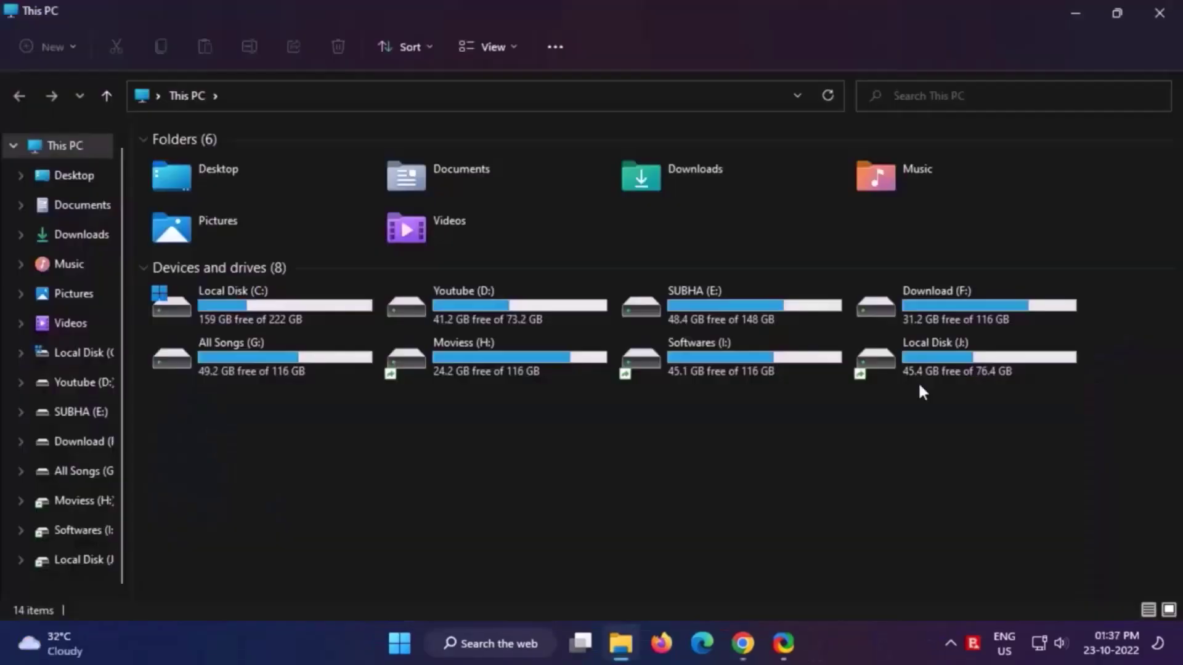
Step: Mount the downloaded Windows 11 ISO on J: as a disc image
double_click(945, 358)
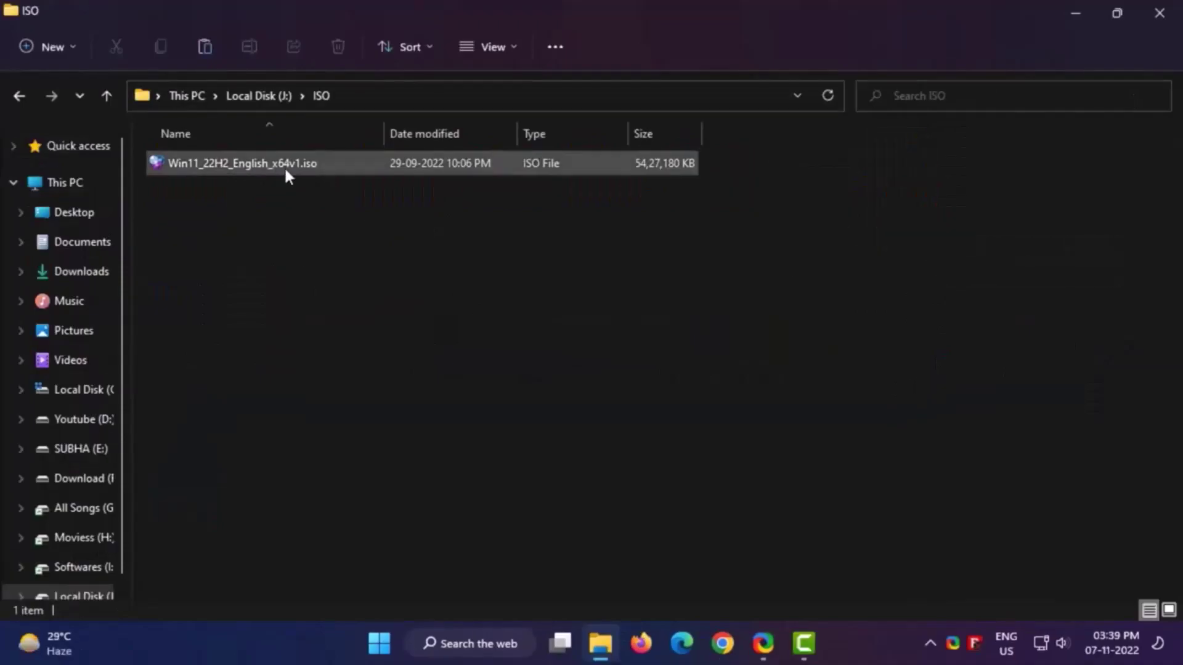
right_click(283, 166)
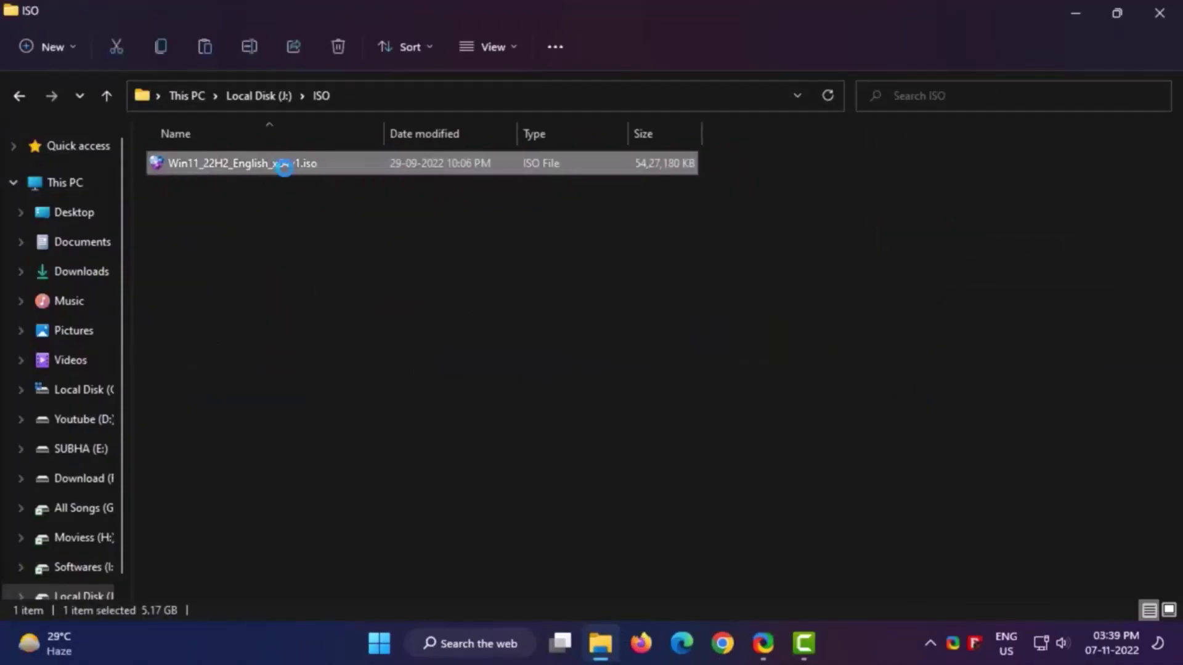
click(319, 231)
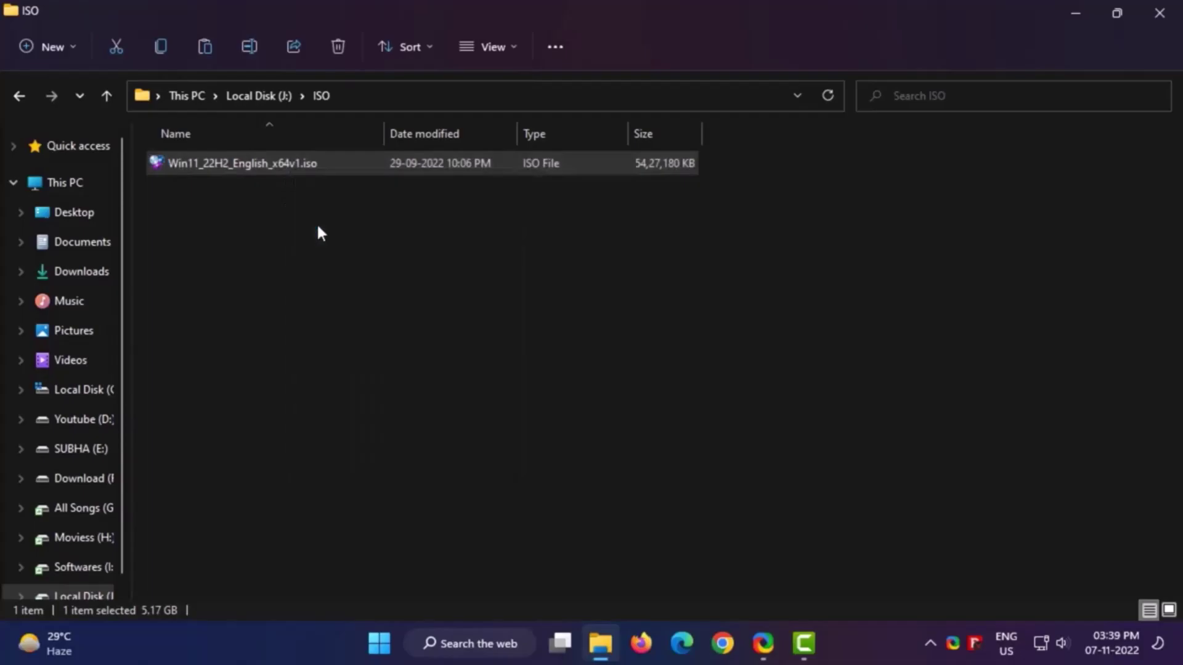
click(542, 388)
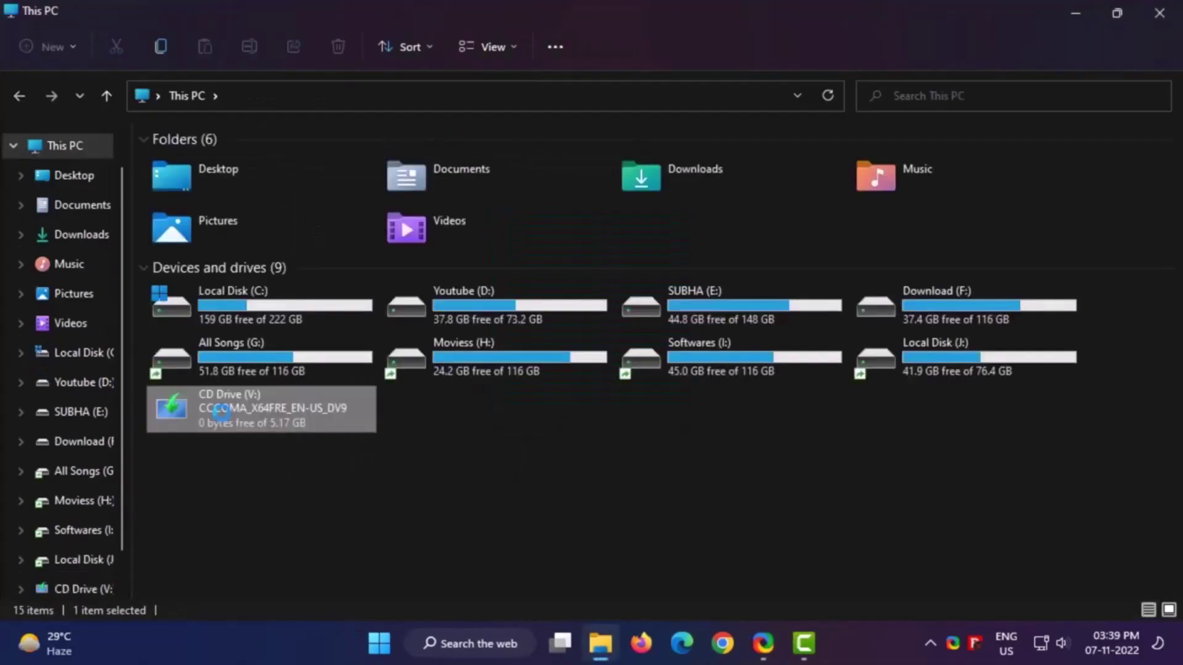
Step: Copy the mounted V: drive's contents into the J:\Windows 11 folder
right_click(223, 414)
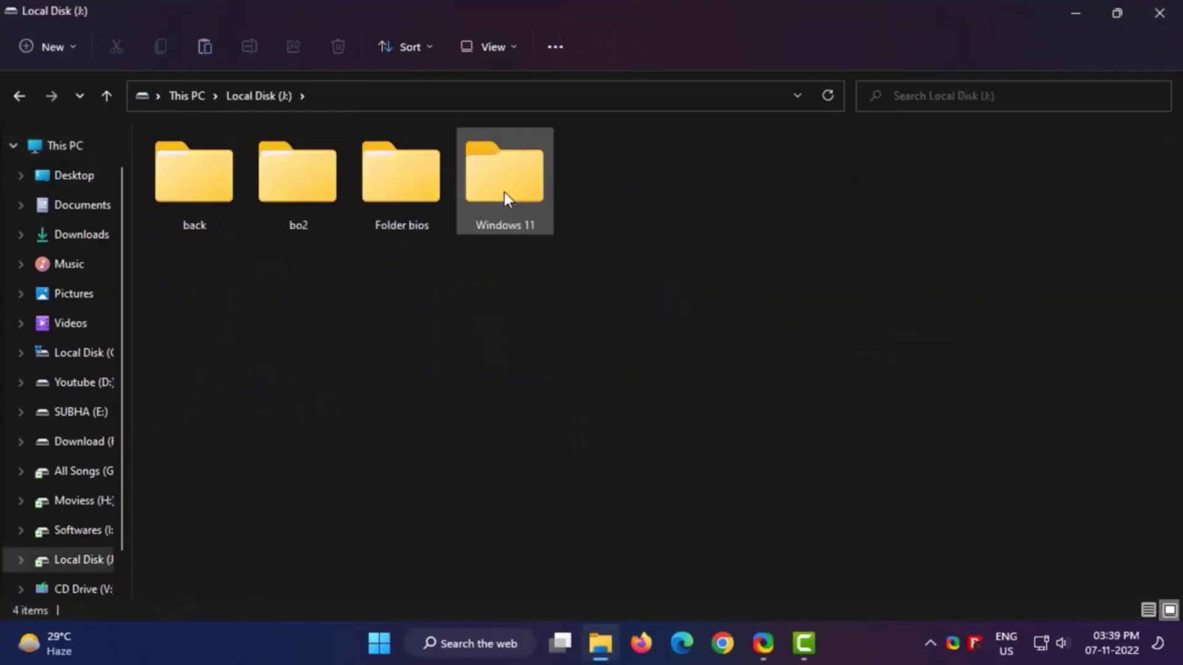
click(504, 184)
double_click(504, 185)
right_click(447, 271)
click(465, 292)
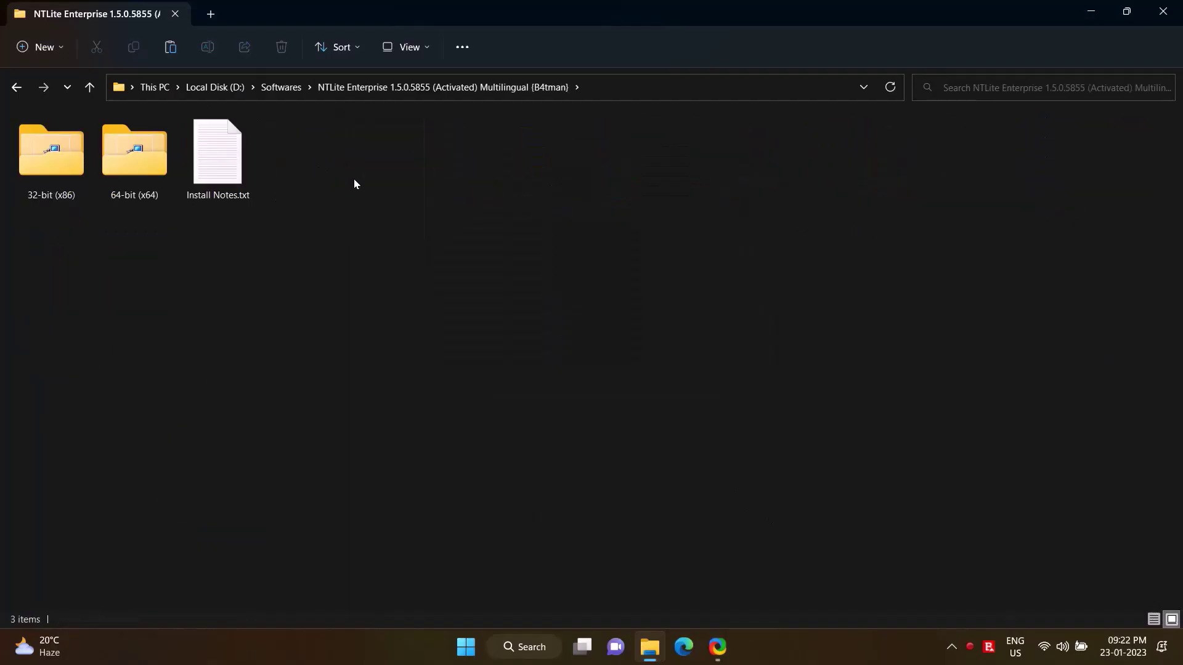
Step: Install 64-bit NTLite in English at the default location with portable mode off
double_click(118, 144)
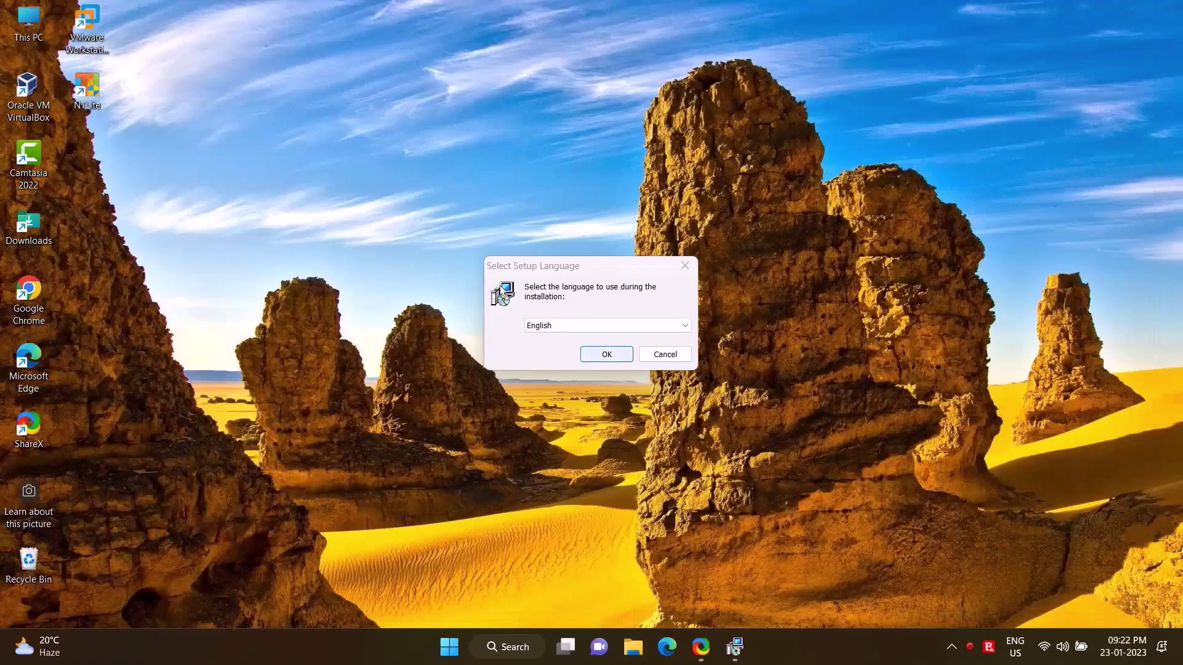
key(Return)
key(alt+a)
key(Return)
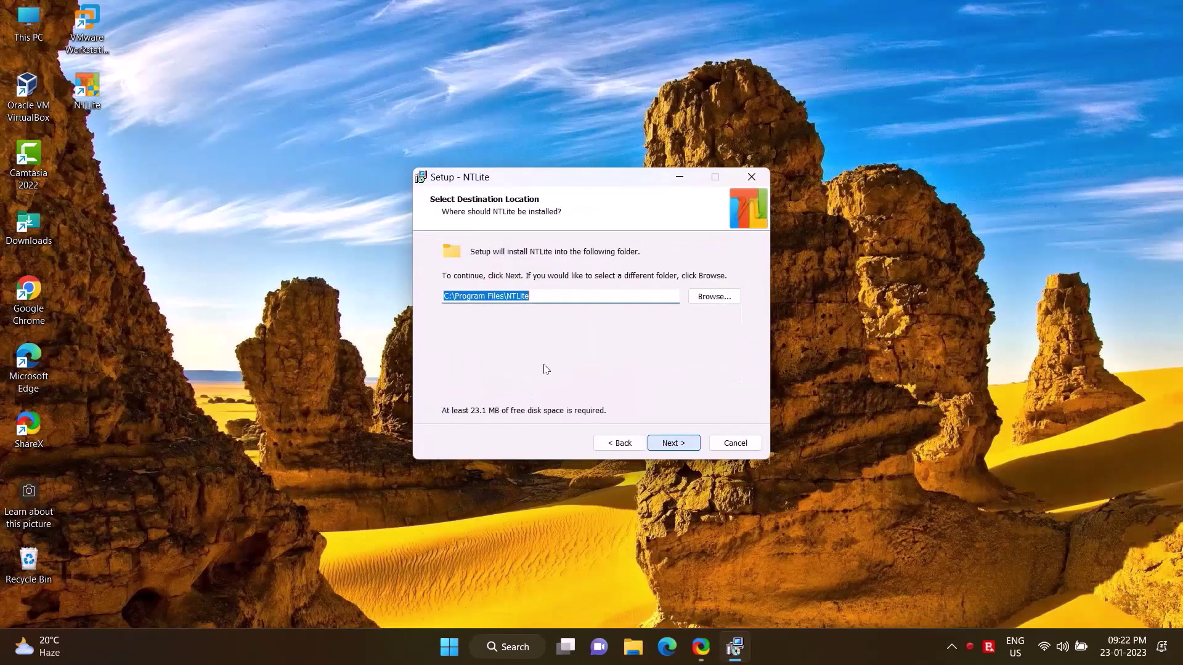
key(Return)
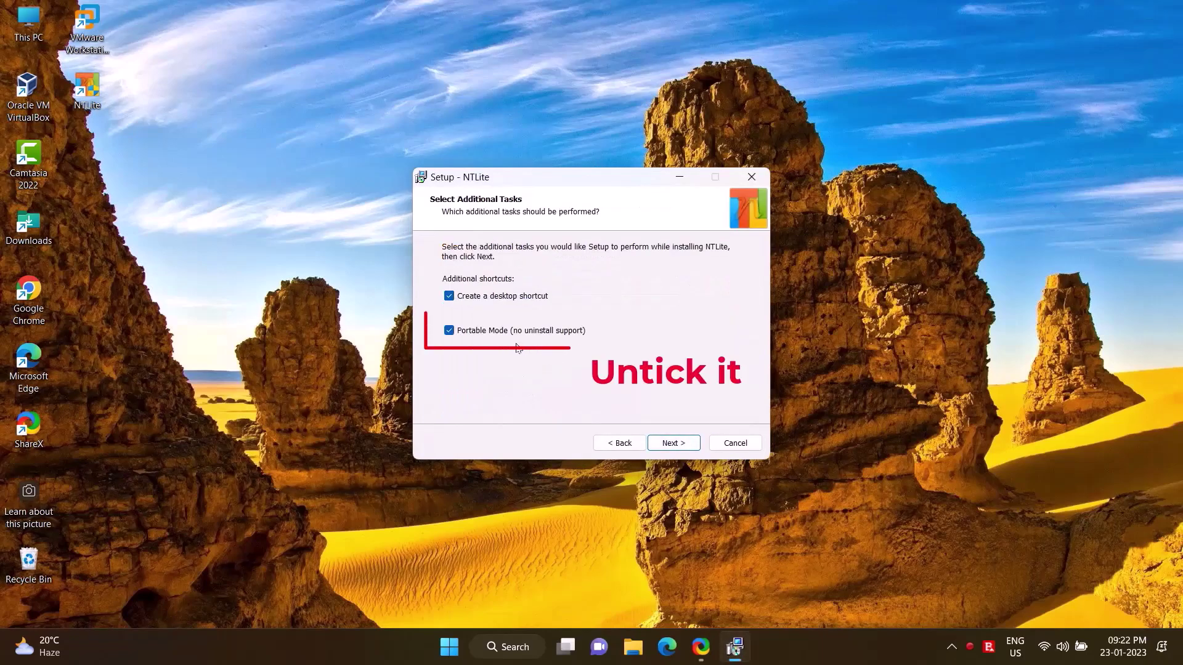
click(543, 331)
key(Return)
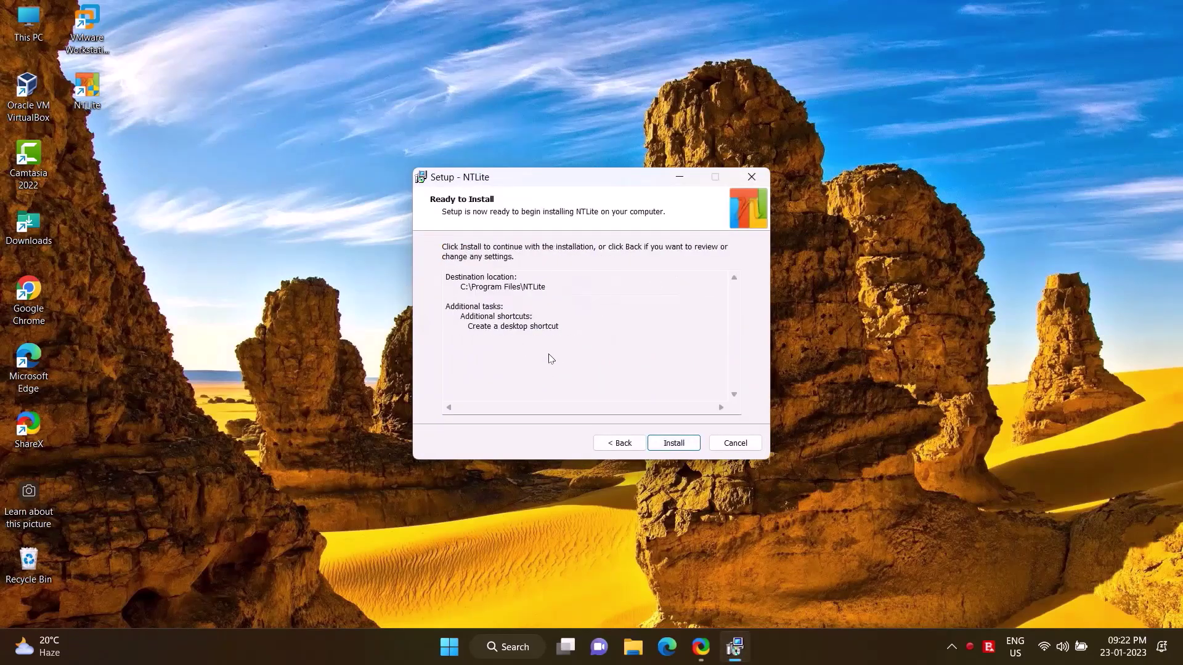
key(Return)
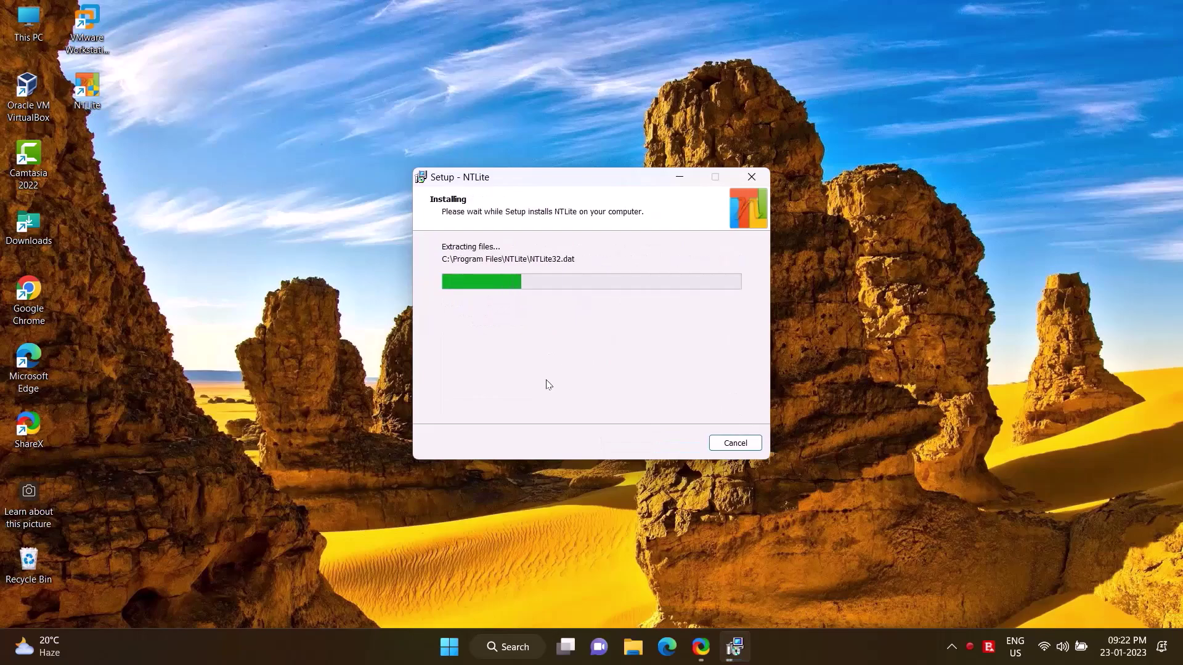
key(Return)
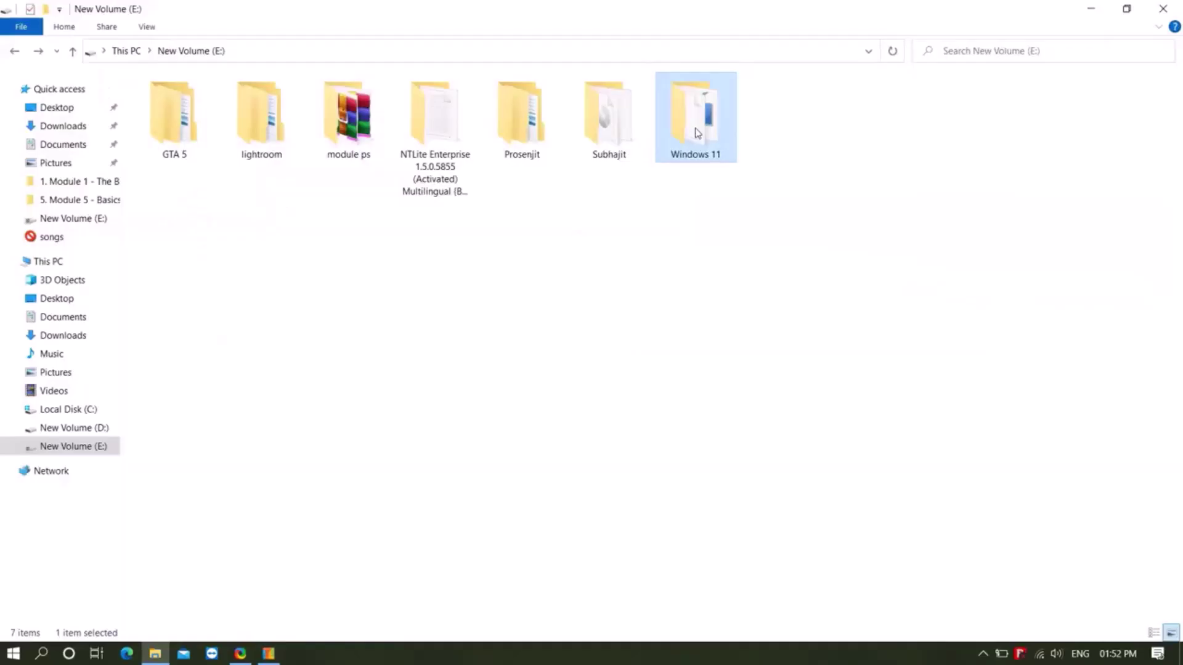
Step: Open E:\Windows 11\sources to find the 4.51 GB install.wim
double_click(692, 117)
drag(872, 282, 406, 269)
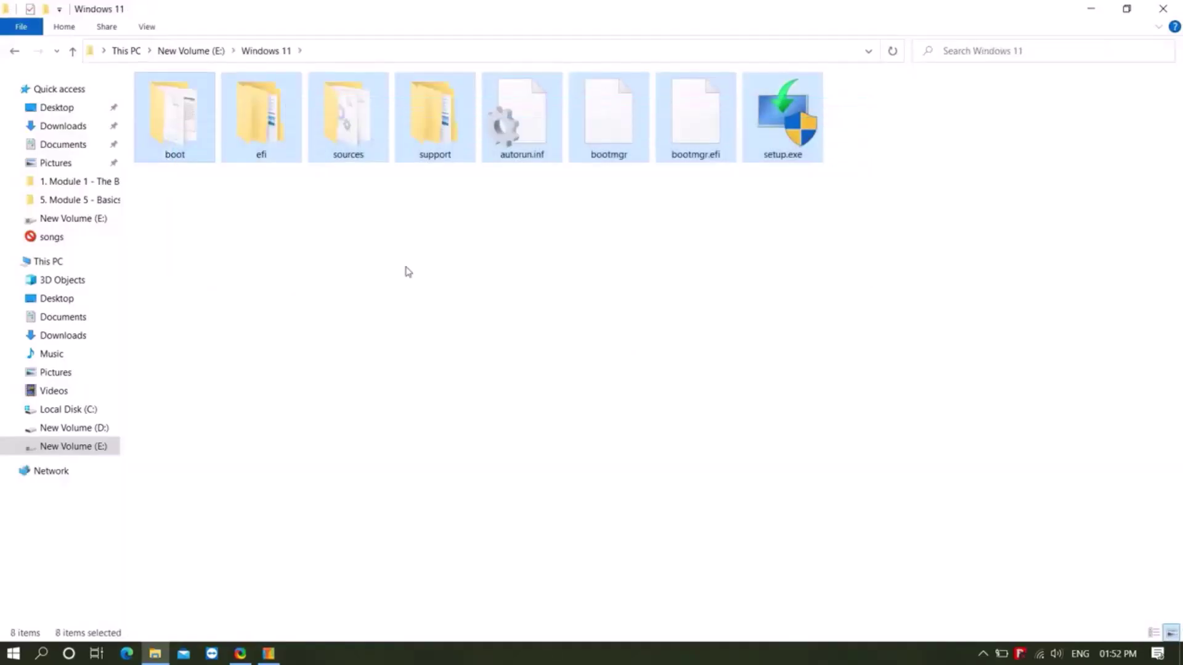
click(348, 117)
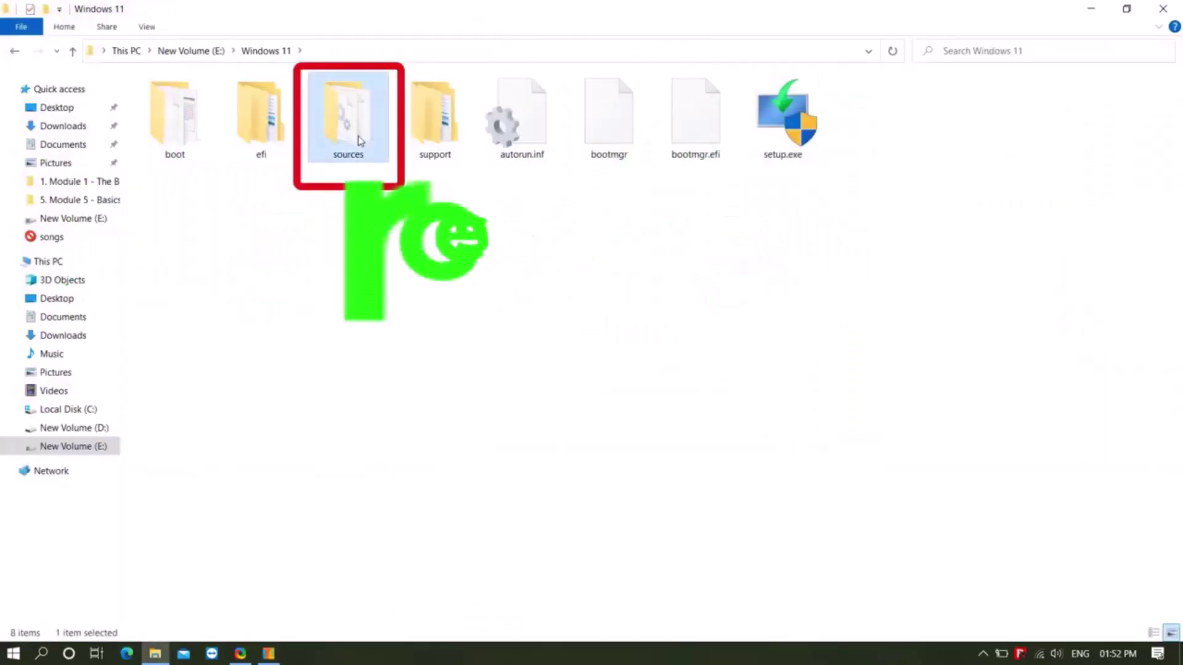
click(757, 151)
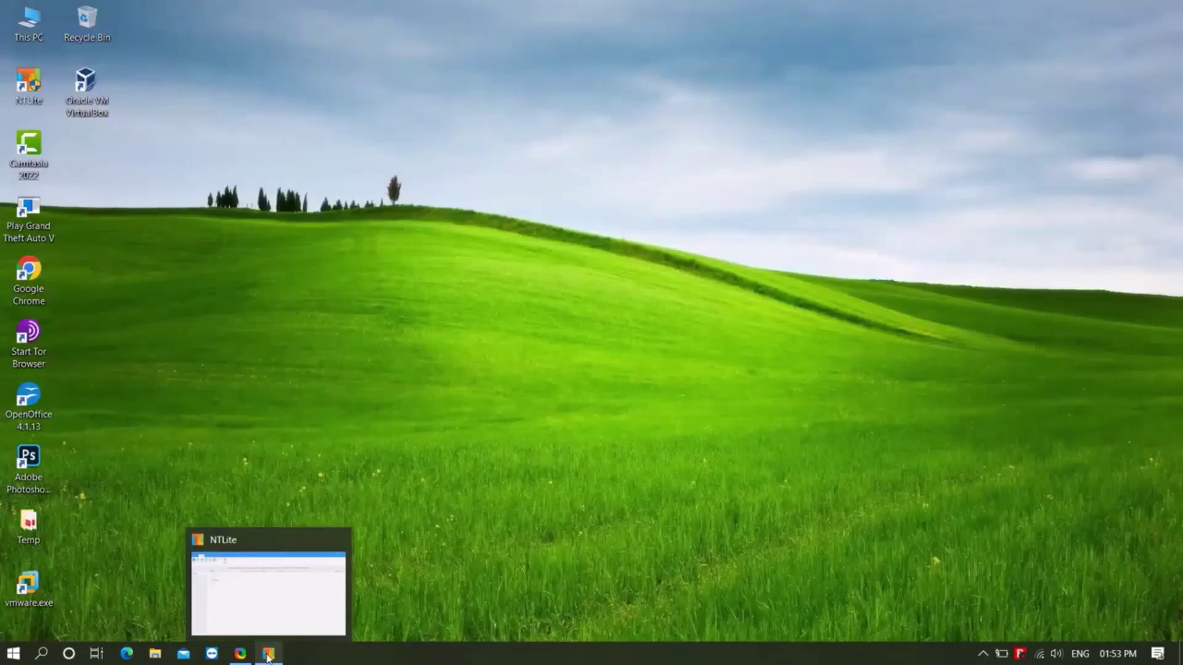
Step: Add sources\install.wim to NTLite as an image file
click(268, 654)
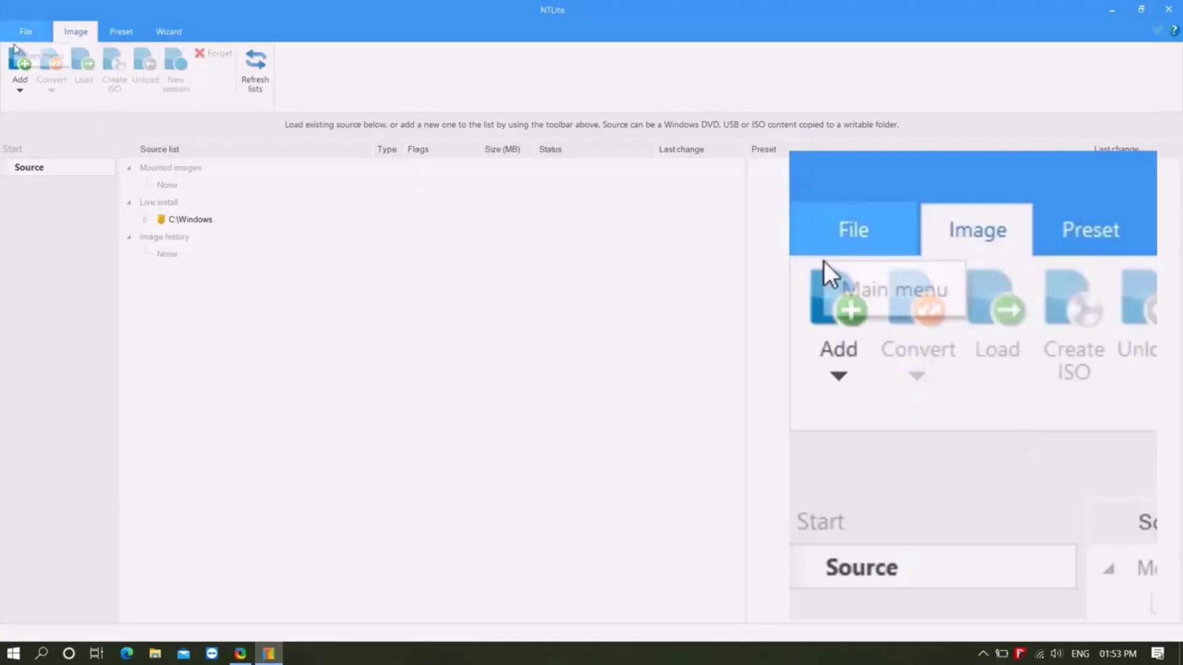
click(18, 90)
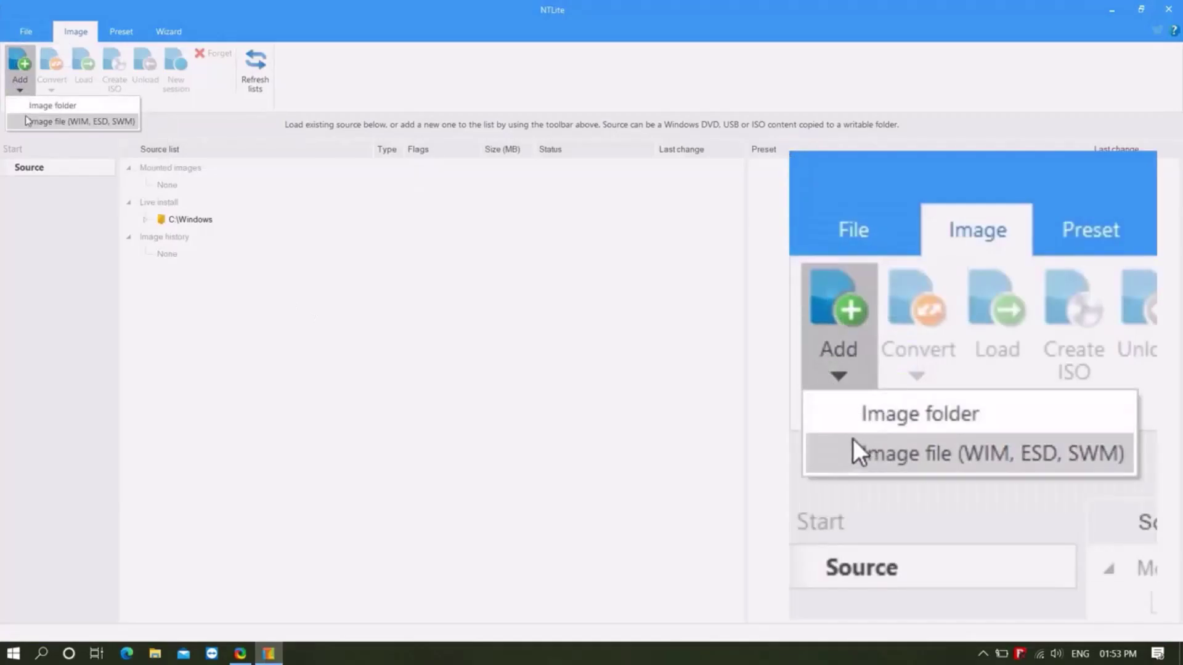
click(45, 123)
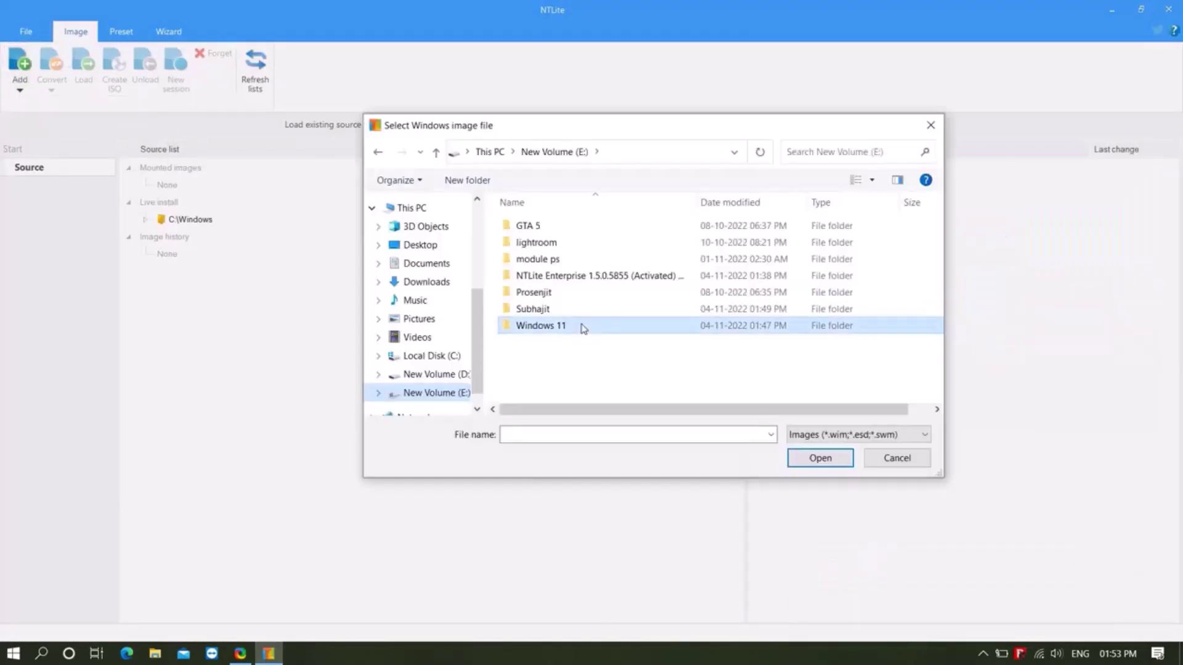
double_click(542, 261)
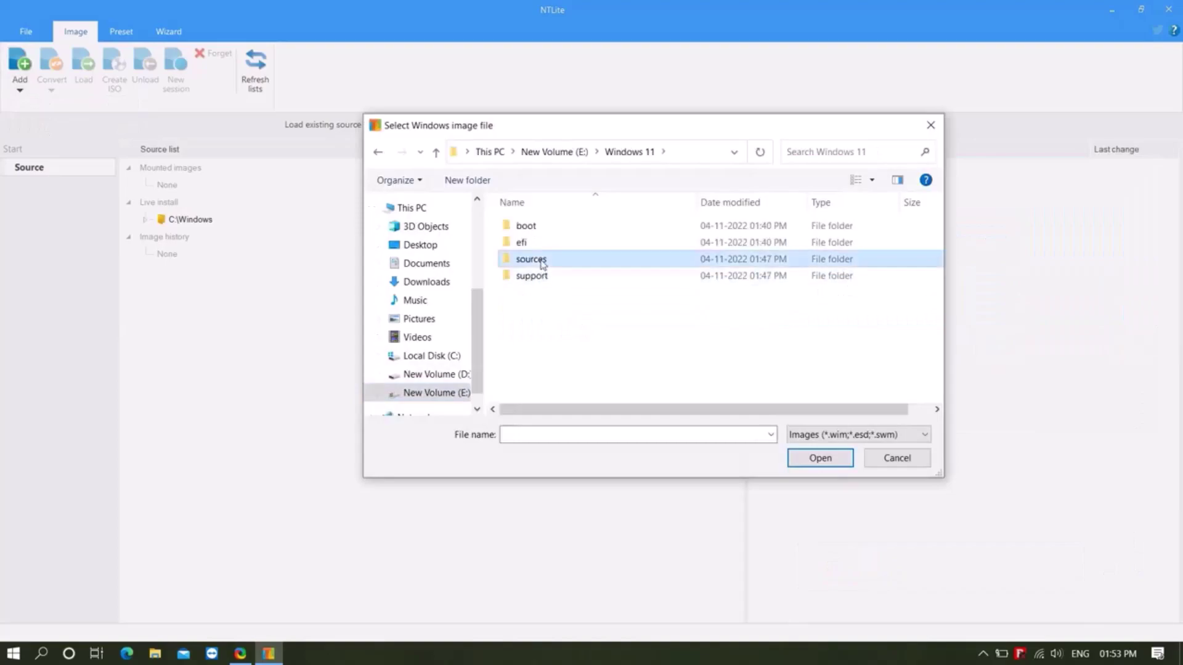
scroll(616, 345, down, 1)
click(634, 396)
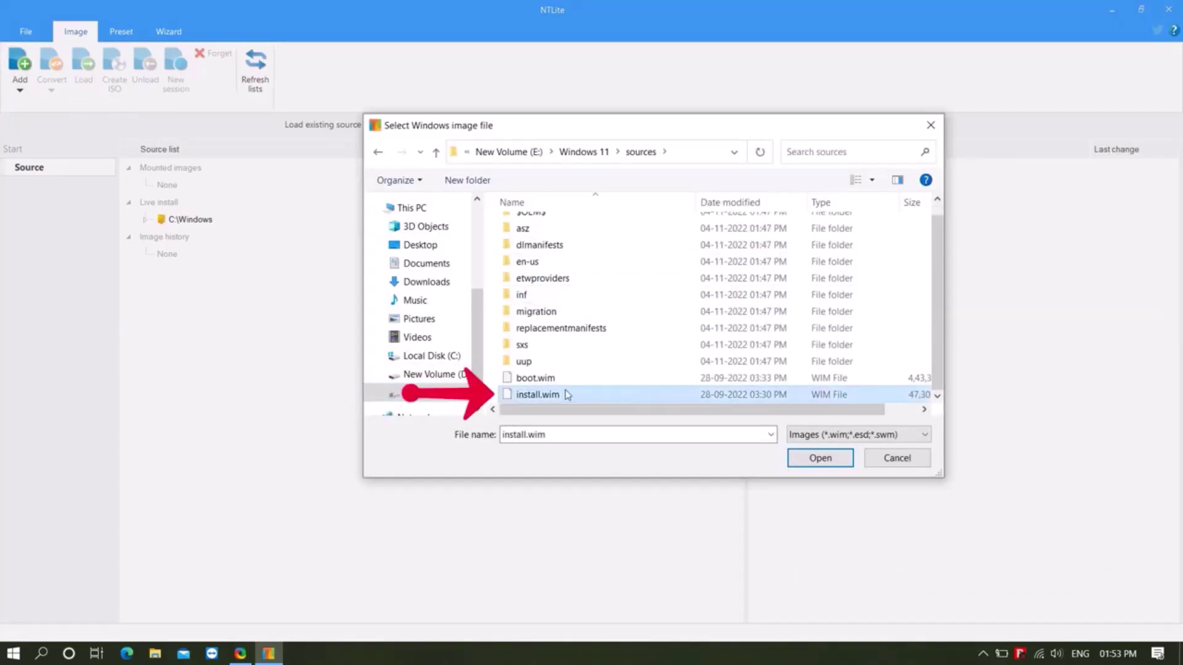
click(820, 458)
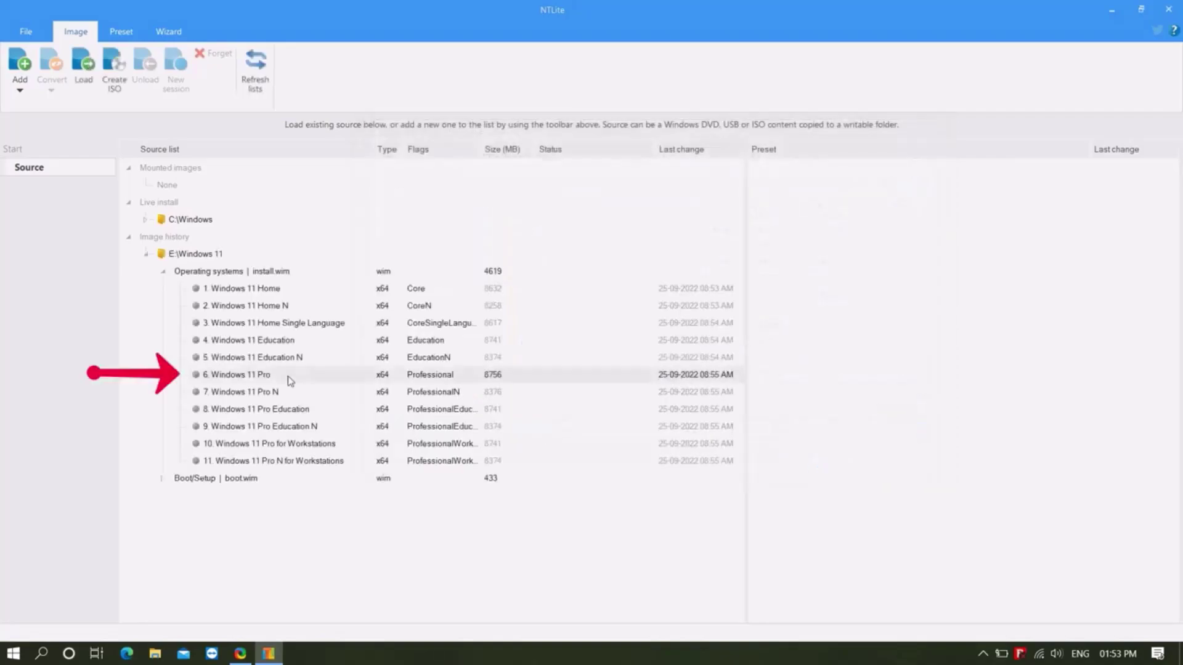
Step: Load the 6. Windows 11 Pro edition for editing
right_click(289, 380)
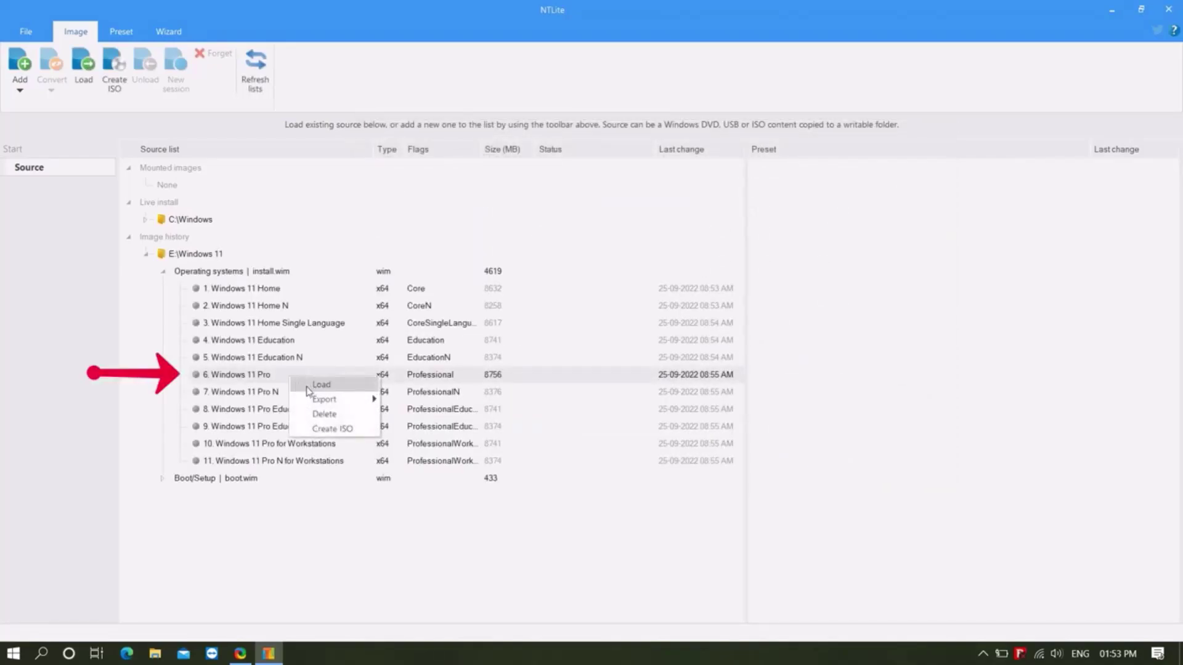
click(309, 386)
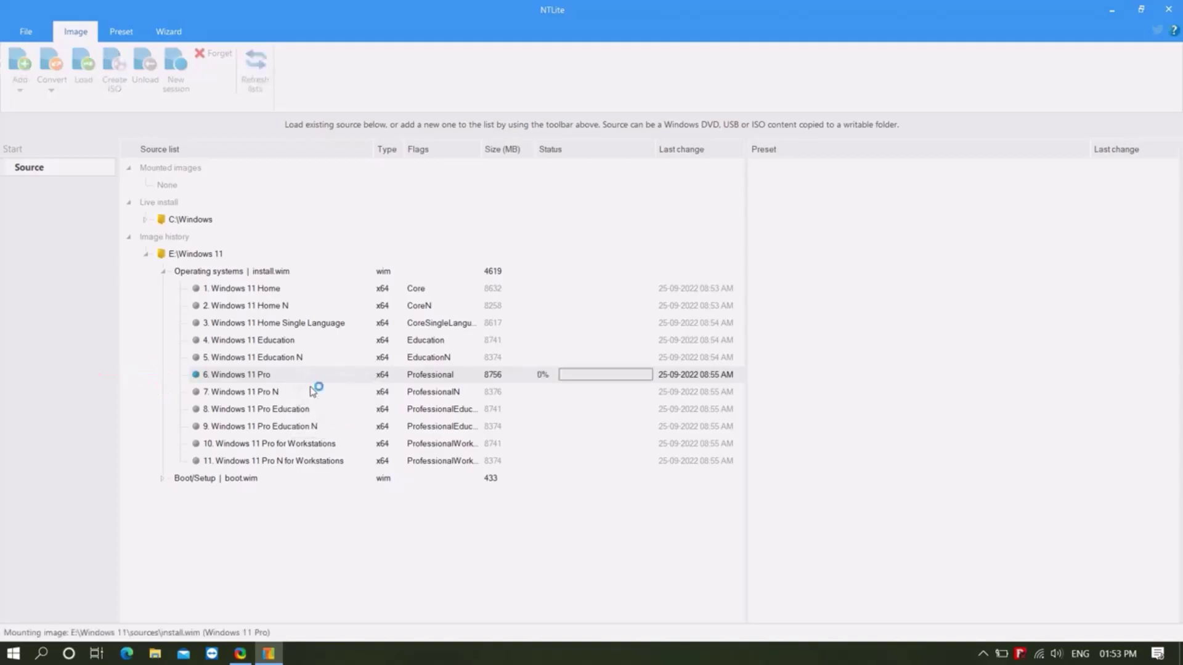
click(121, 32)
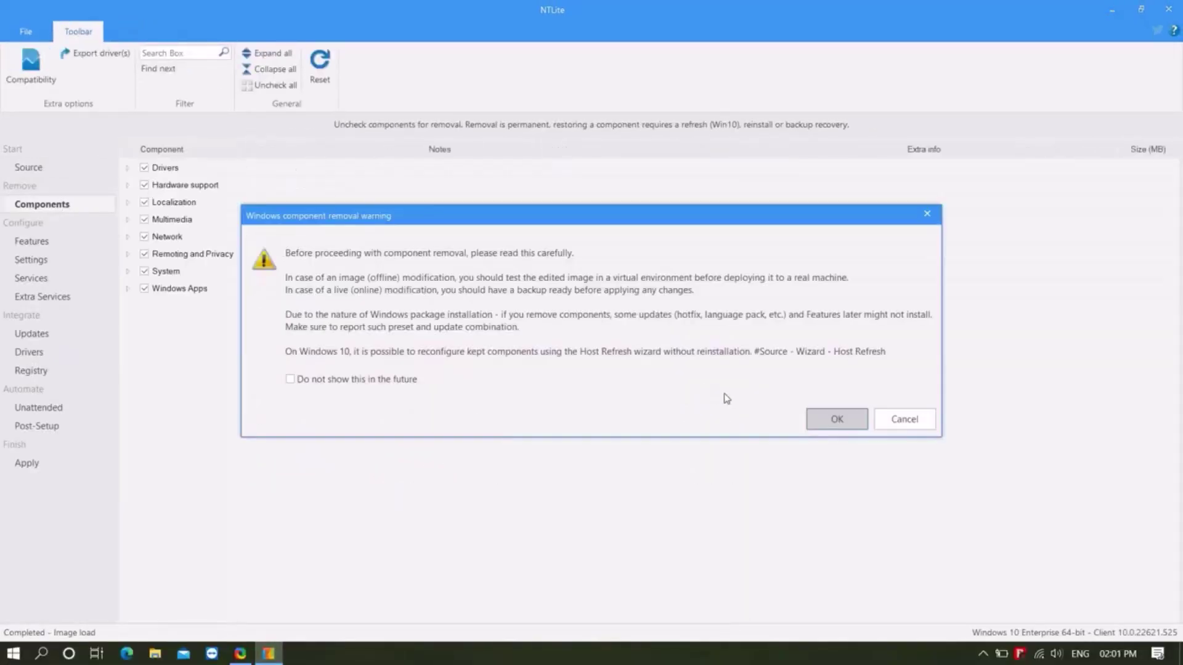
Step: Uncheck all Drivers, keeping audio processing, audio/video control, computer, disk and display adapter drivers
click(825, 421)
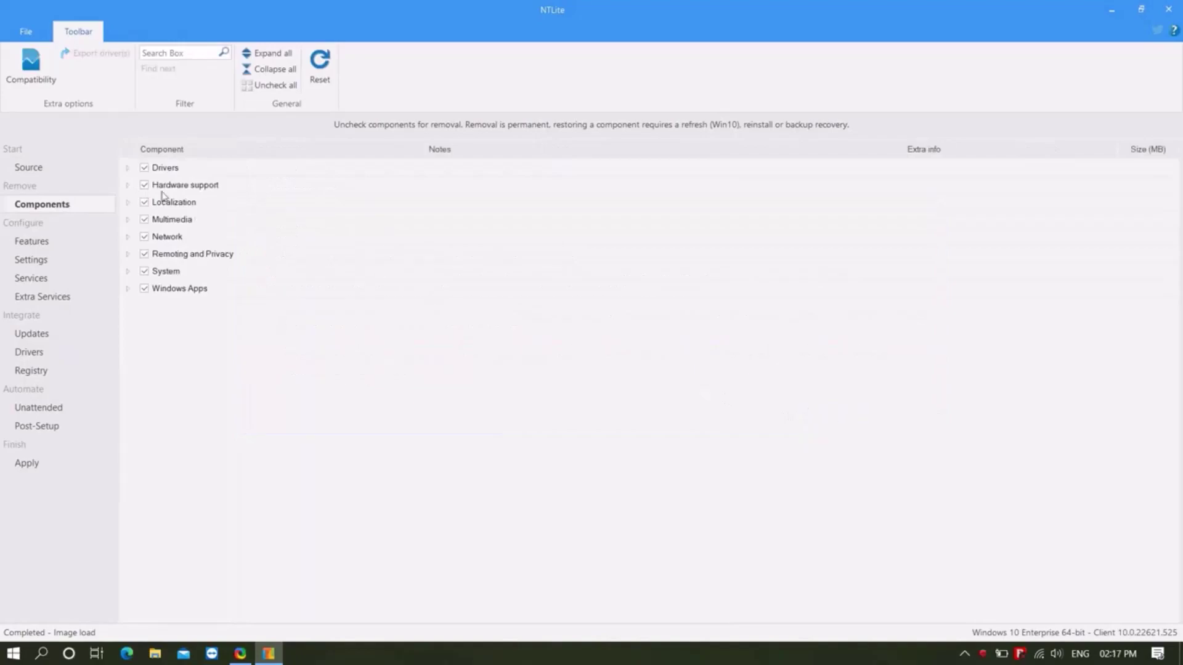
click(128, 169)
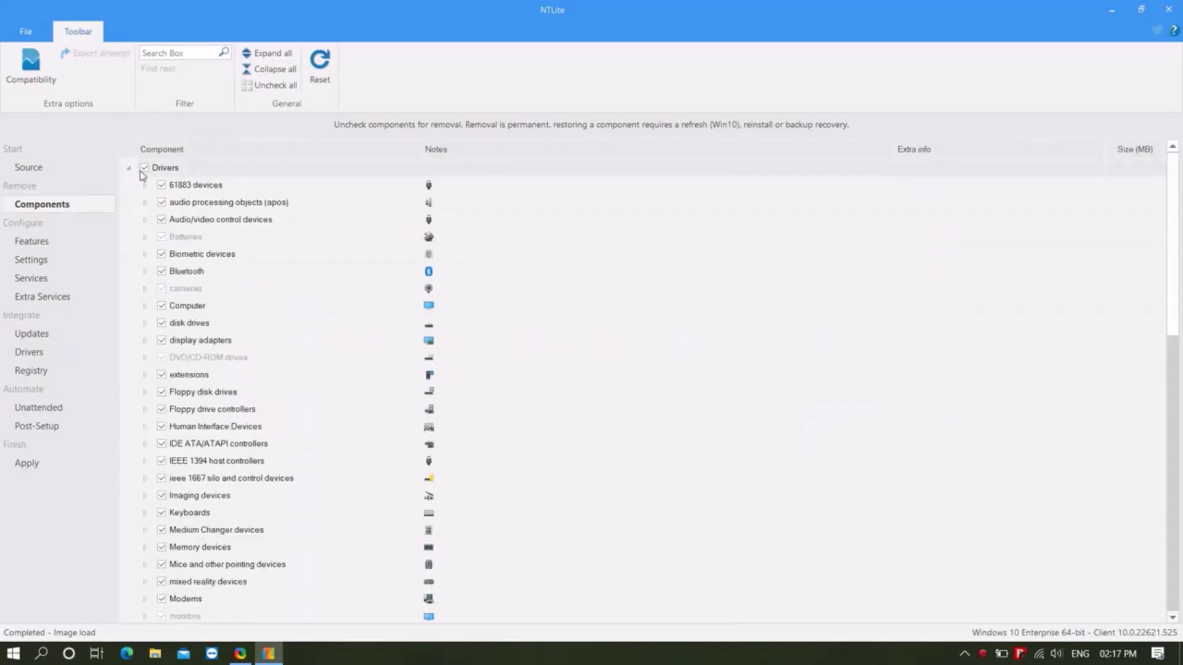
click(143, 168)
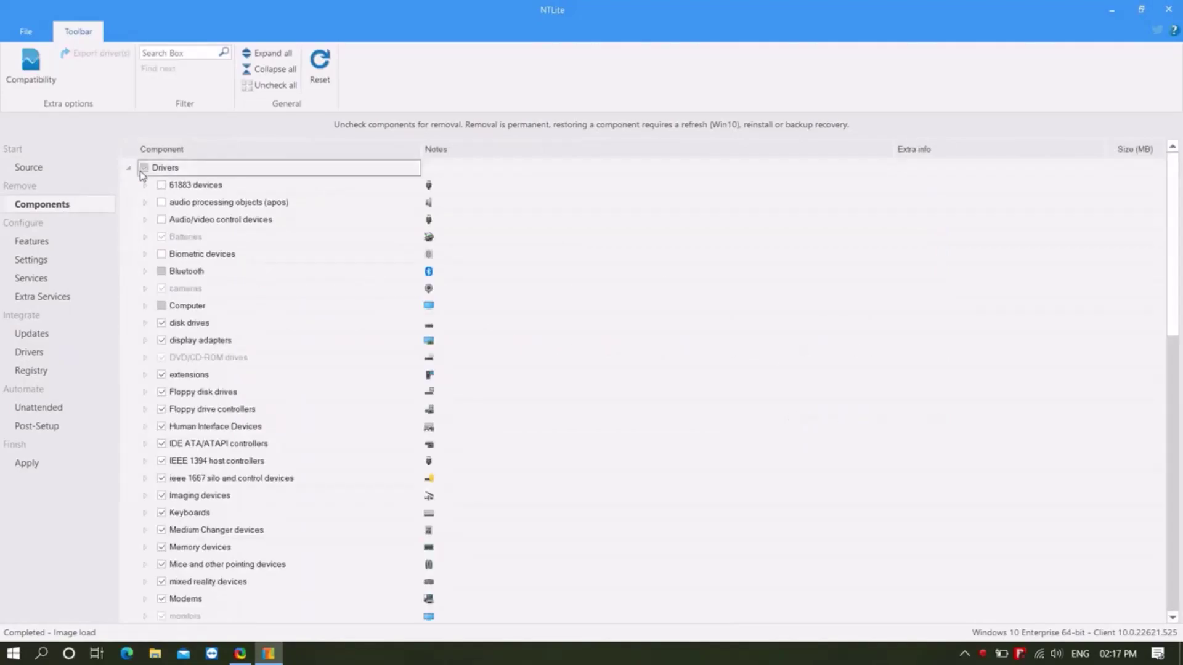
click(161, 202)
click(161, 220)
click(161, 306)
click(161, 323)
click(162, 340)
Step: Also keep the USB, system devices, storage controllers and sound/video/game controller drivers
scroll(228, 368, down, 1)
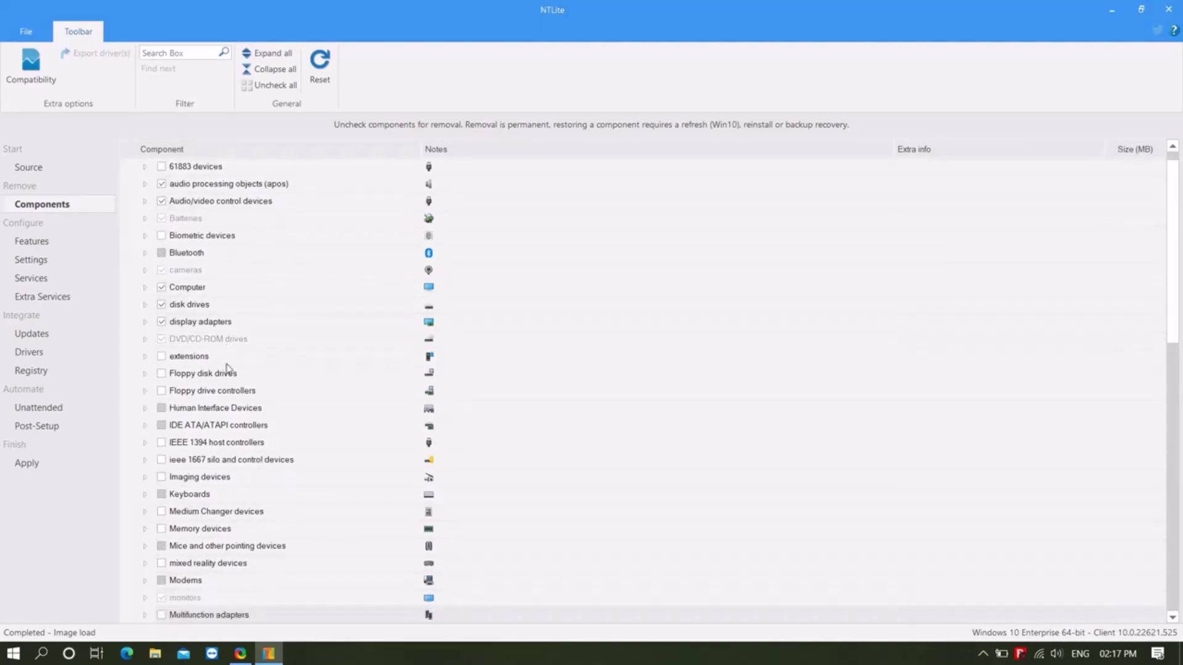
scroll(228, 369, down, 11)
click(162, 528)
click(162, 546)
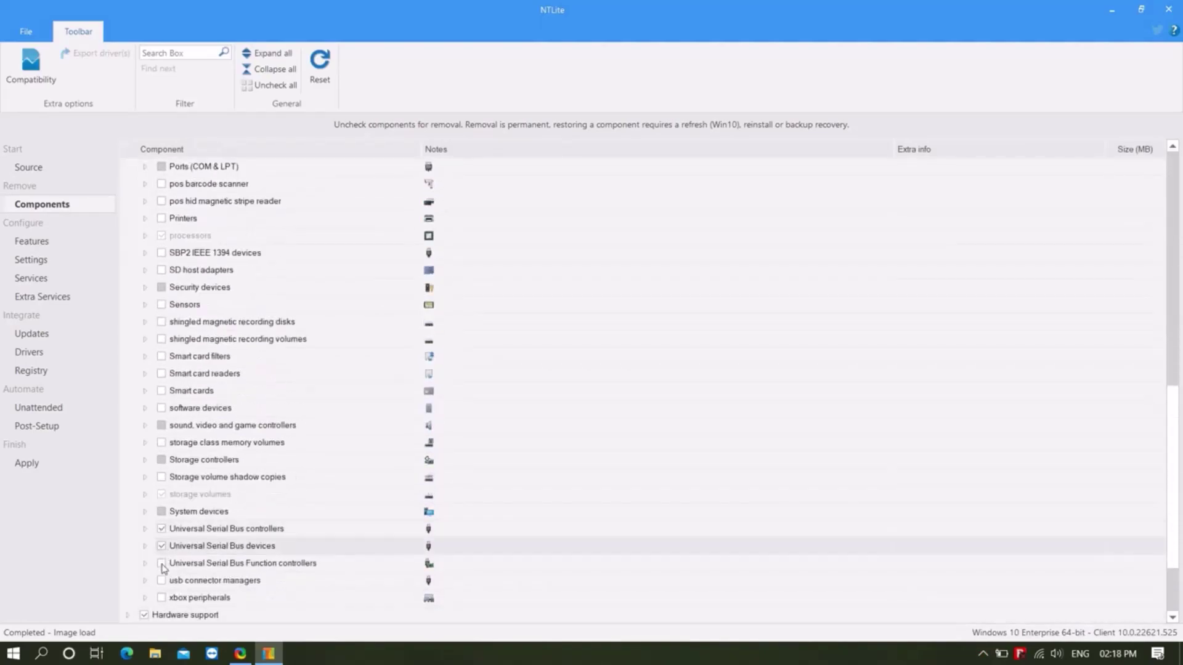
click(162, 564)
click(162, 511)
click(161, 460)
click(161, 425)
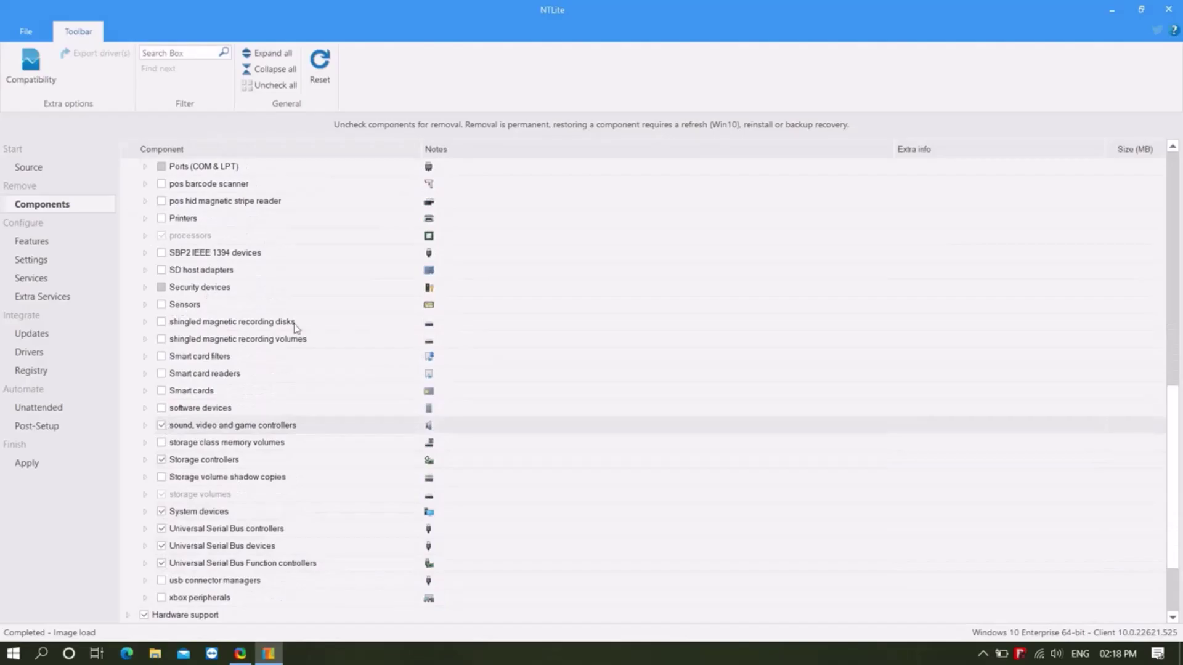
Step: Under Hardware support, mark Smartcard and Telephony for removal
scroll(294, 328, up, 15)
click(126, 169)
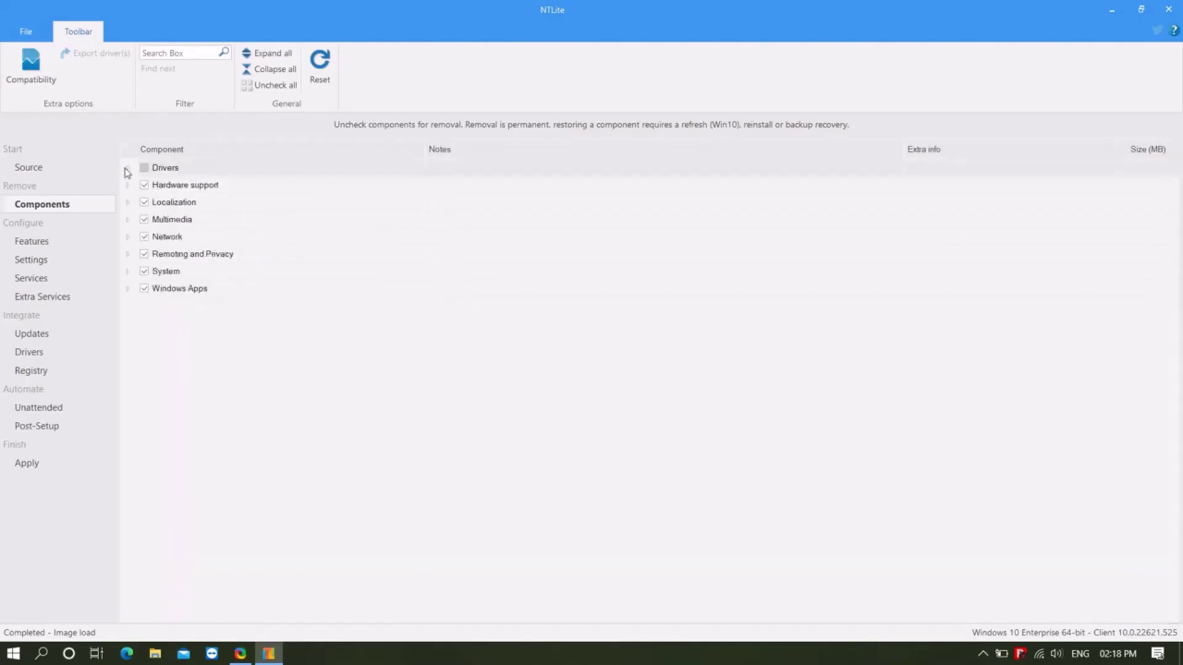
click(126, 170)
click(127, 169)
click(127, 185)
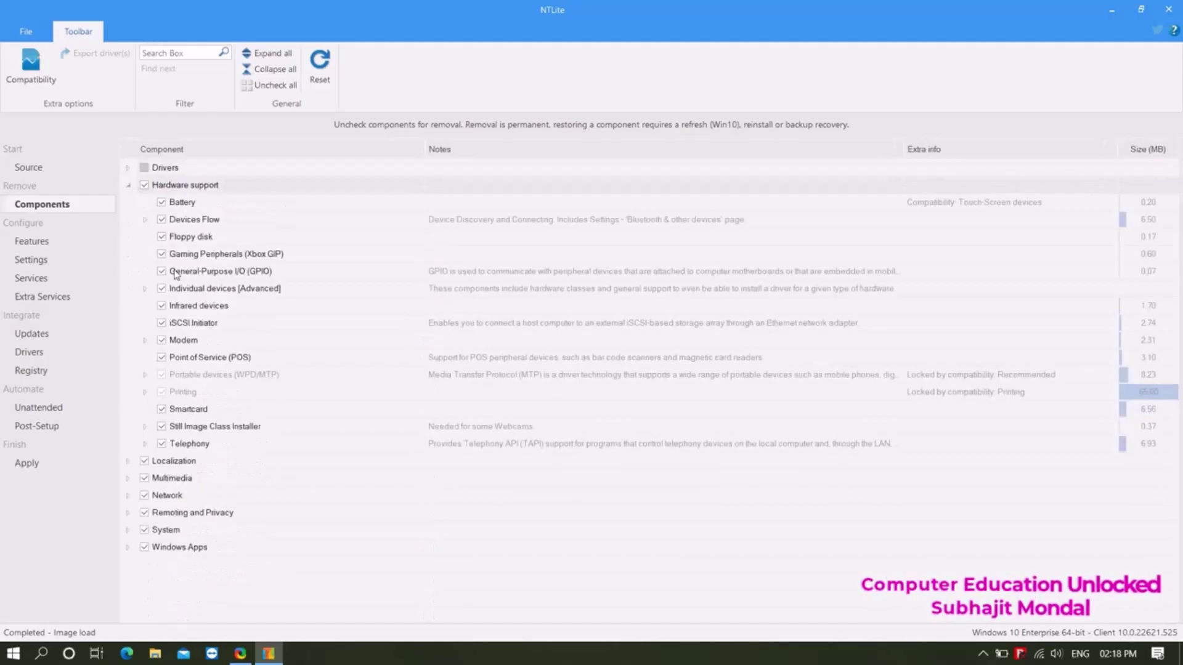
click(162, 410)
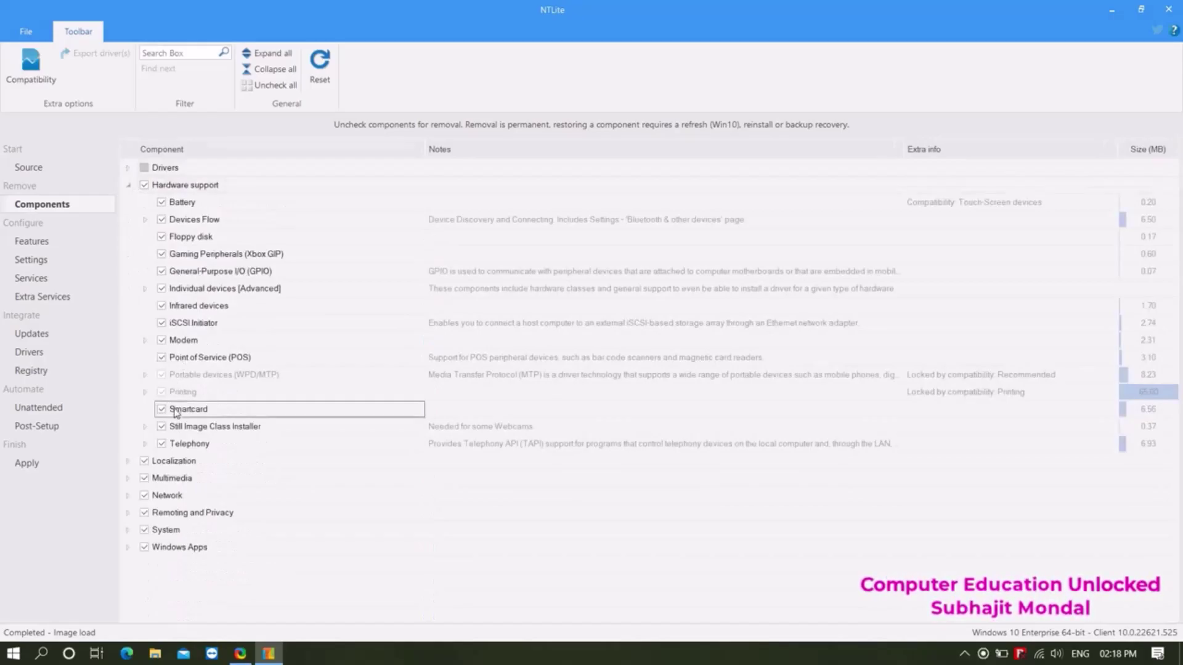
click(163, 444)
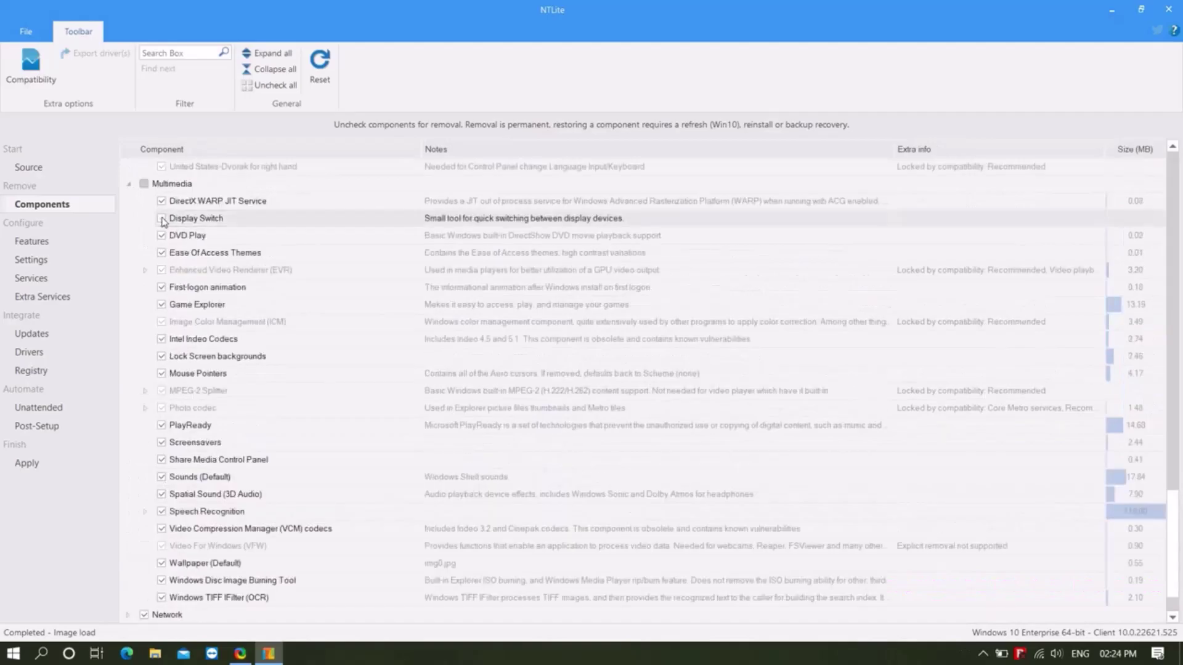
Step: Remove DVD Play, Game Explorer, PlayReady, Share Media Control Panel, default Sounds, Spatial Sound and Active Directory
click(162, 235)
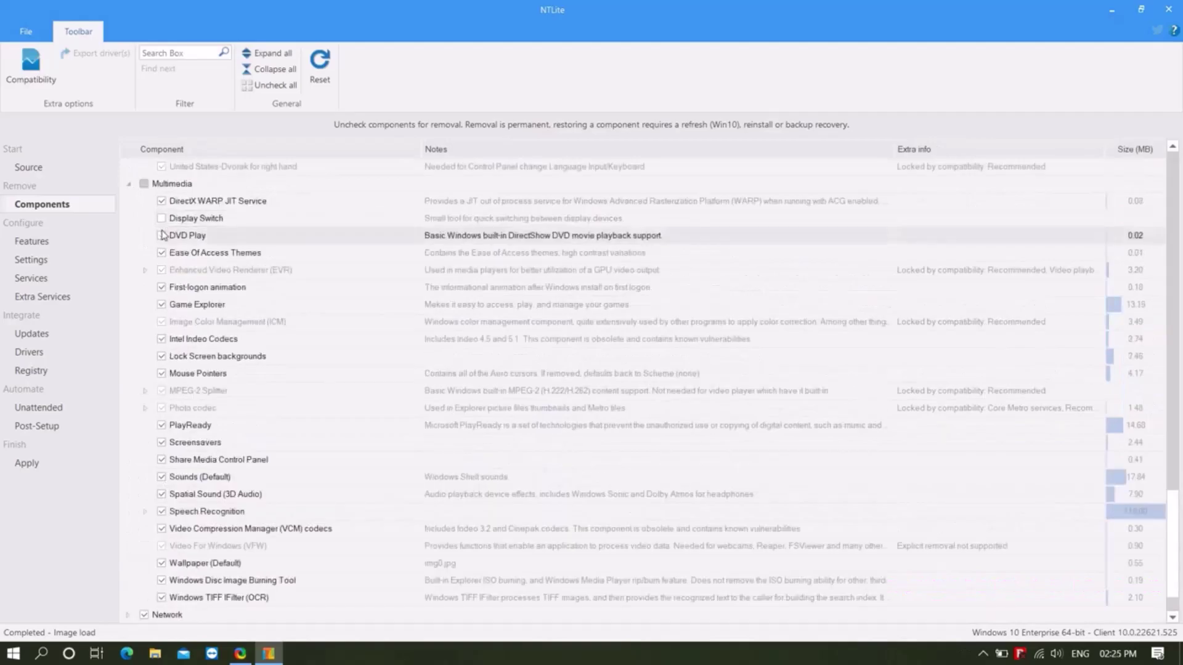
click(162, 305)
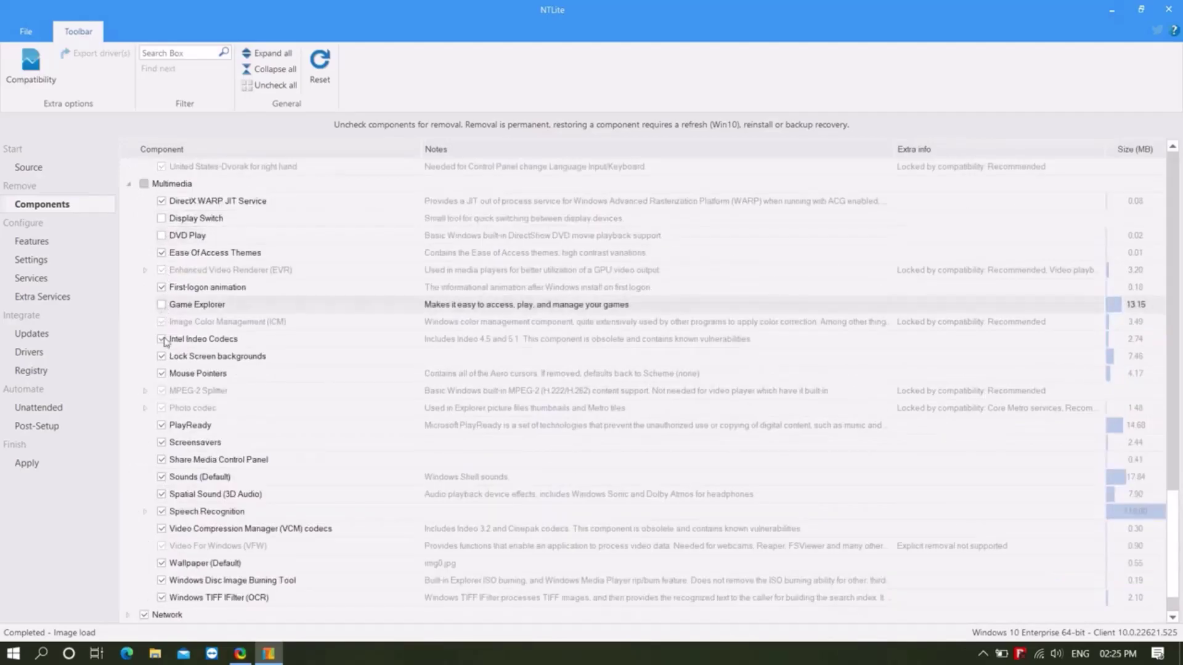
click(162, 425)
click(162, 460)
click(162, 477)
click(162, 495)
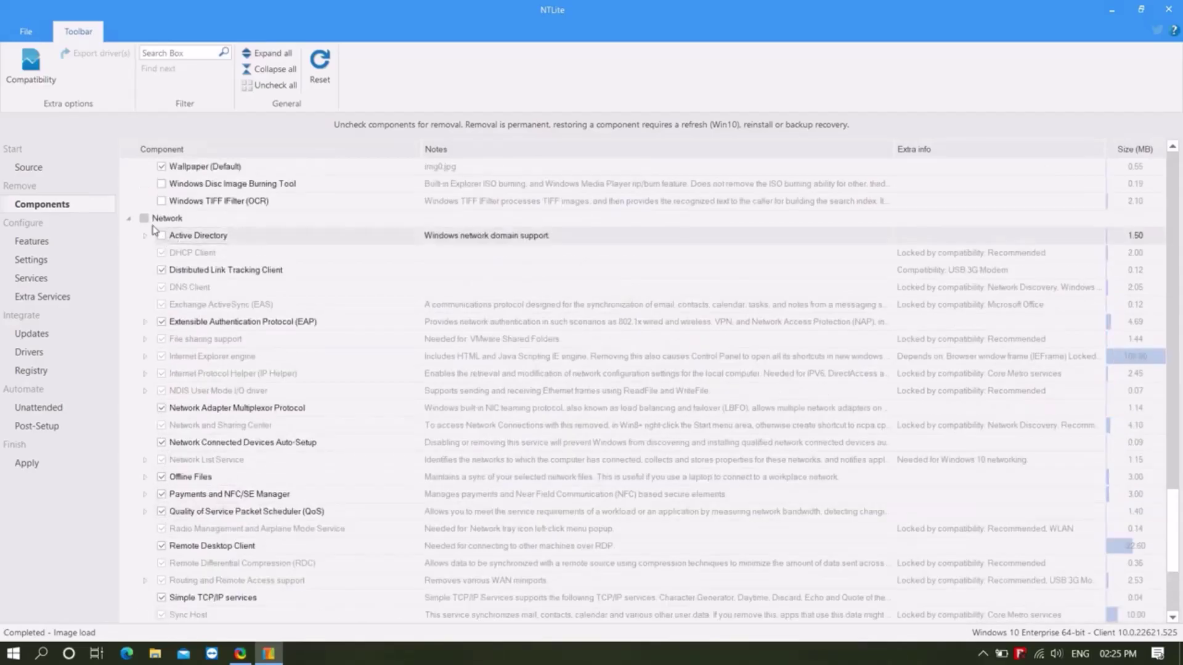
click(161, 236)
Step: Keep Network Adapter Multiplexor Protocol and Windows Mail Communications DLL, answering the recheck prompts
click(715, 465)
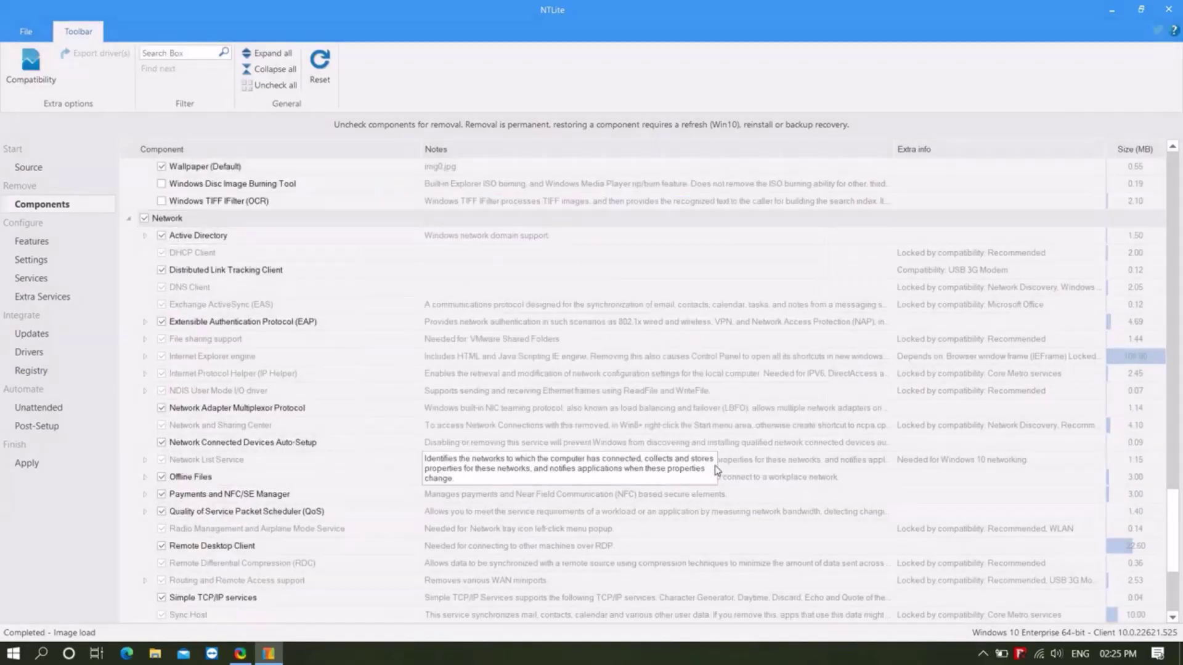
click(162, 408)
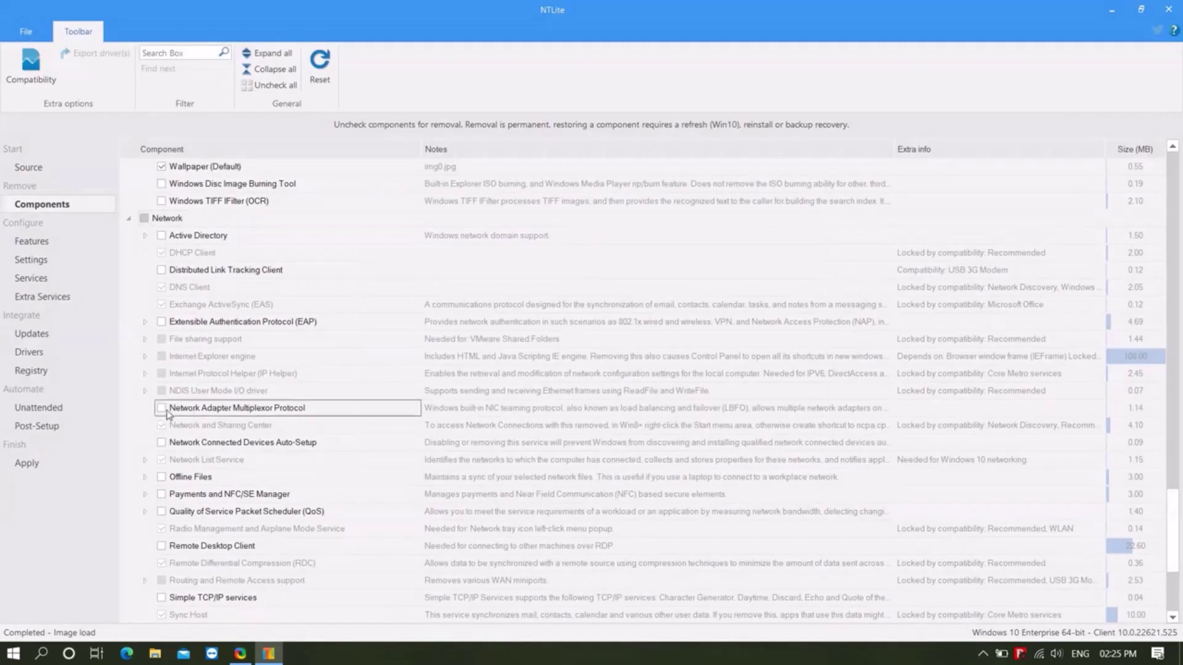
scroll(165, 575, down, 4)
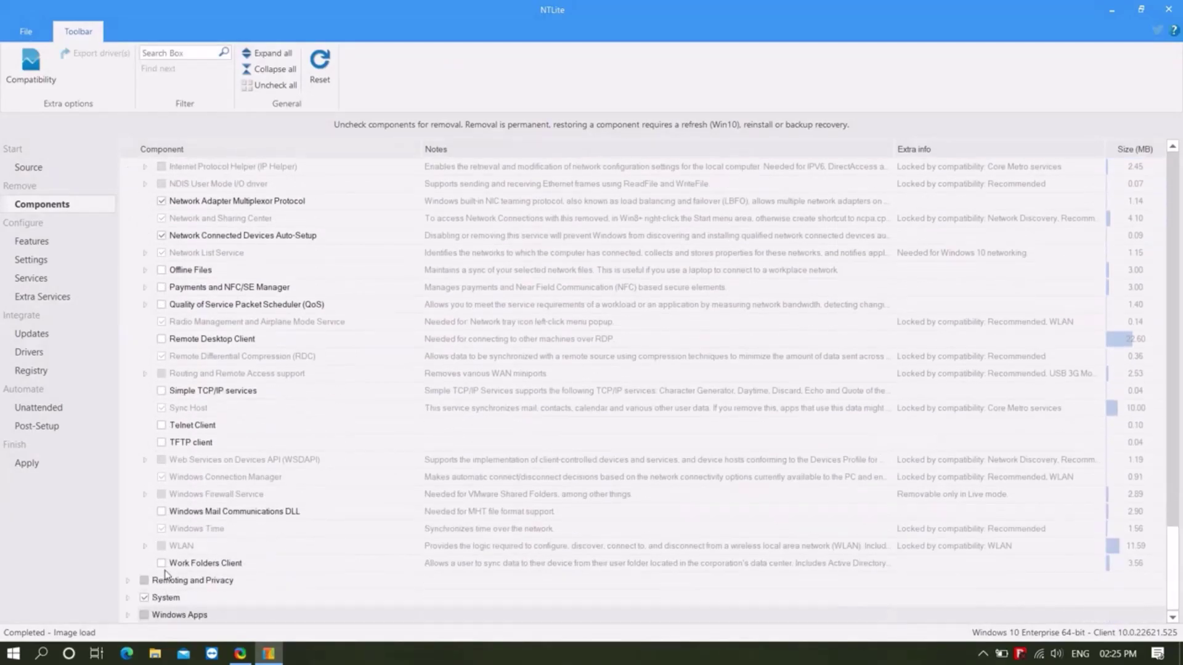
click(161, 511)
click(718, 461)
Step: Expand Remoting and Privacy and keep Windows Recovery in the image
click(128, 580)
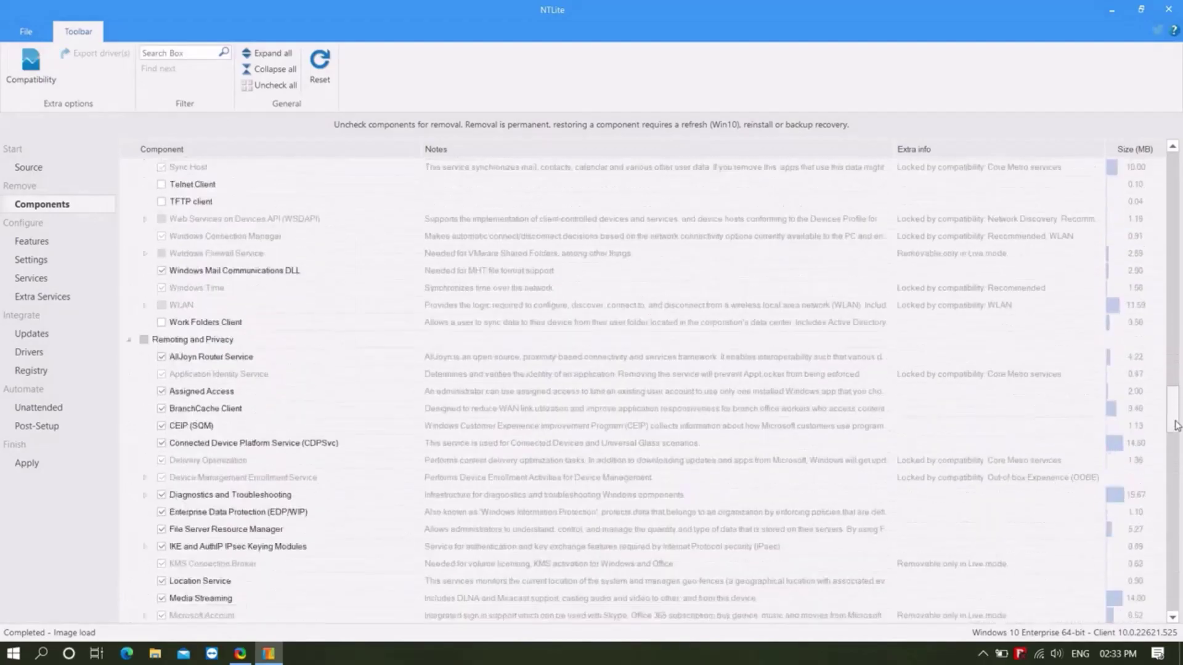
scroll(1177, 426, down, 1)
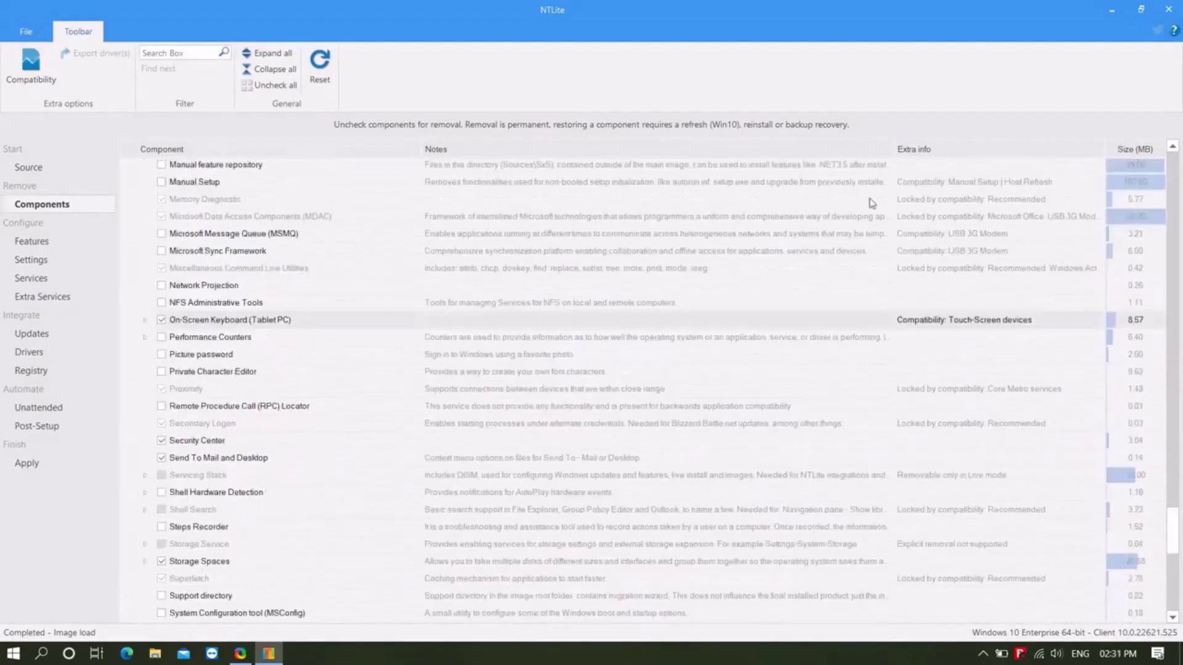
scroll(1174, 148, up, 3)
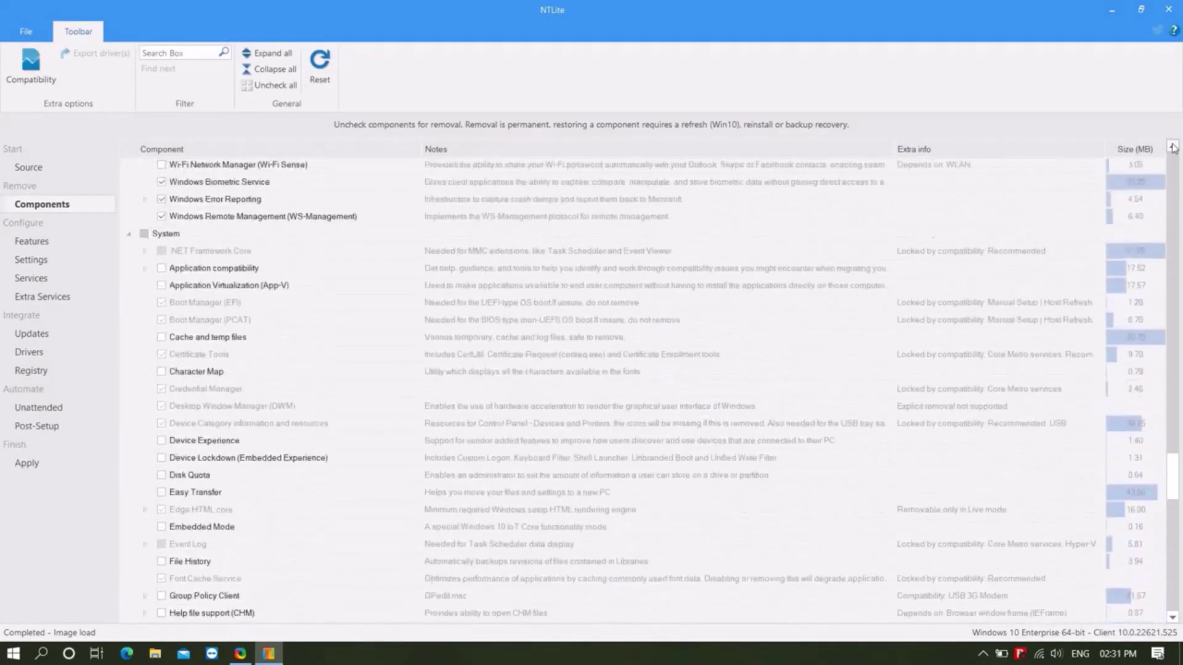
scroll(146, 345, up, 2)
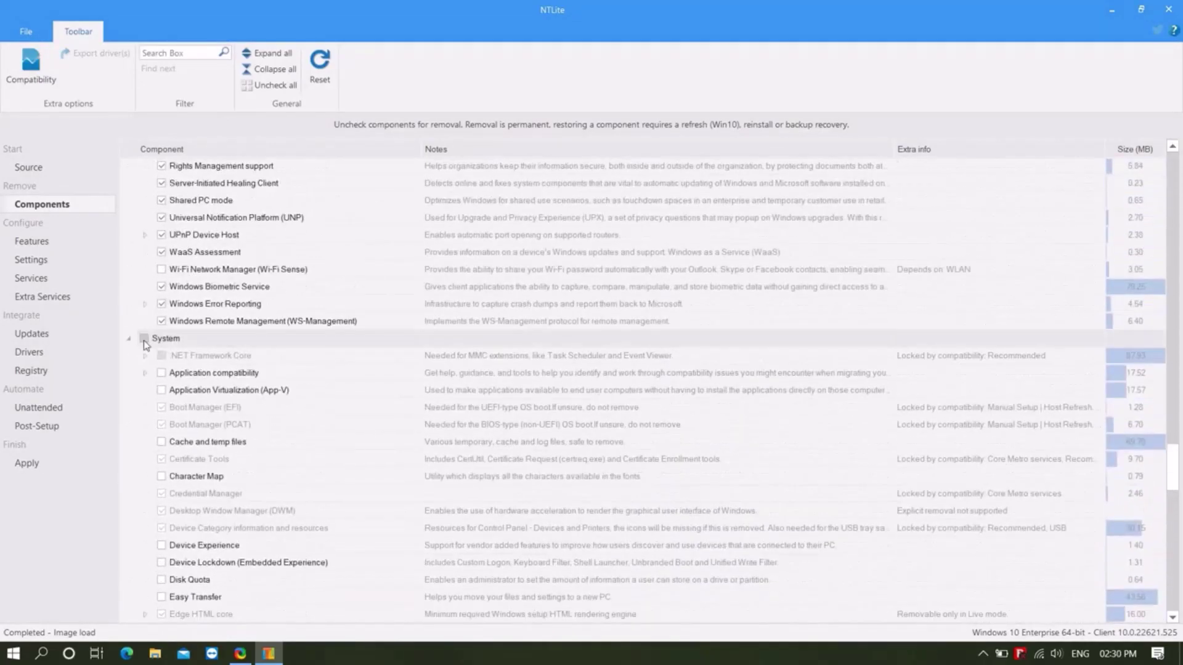
scroll(1173, 456, down, 15)
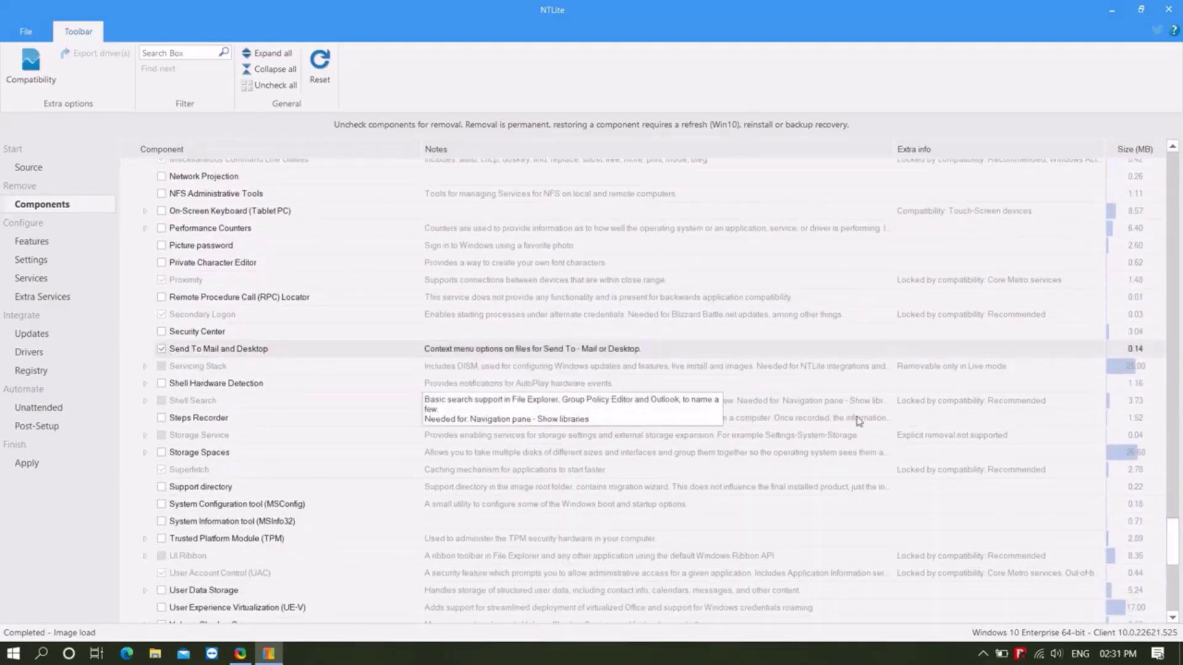
drag(1172, 542, 1172, 573)
scroll(1173, 573, up, 3)
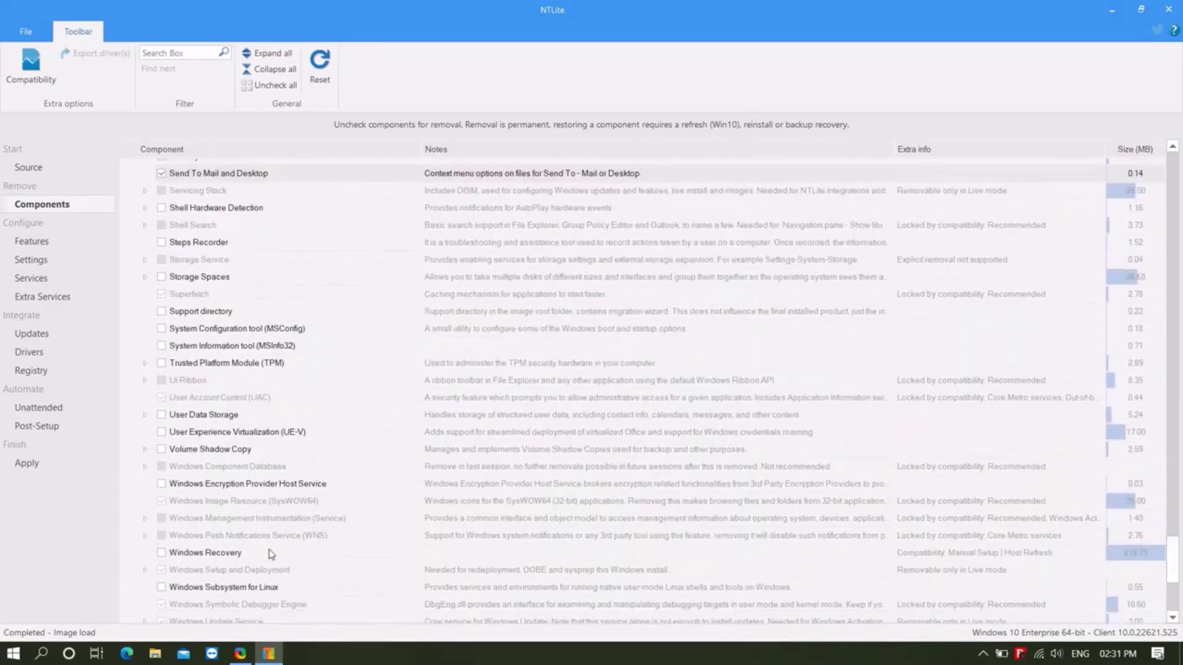
click(162, 552)
scroll(1158, 556, down, 2)
scroll(678, 542, up, 7)
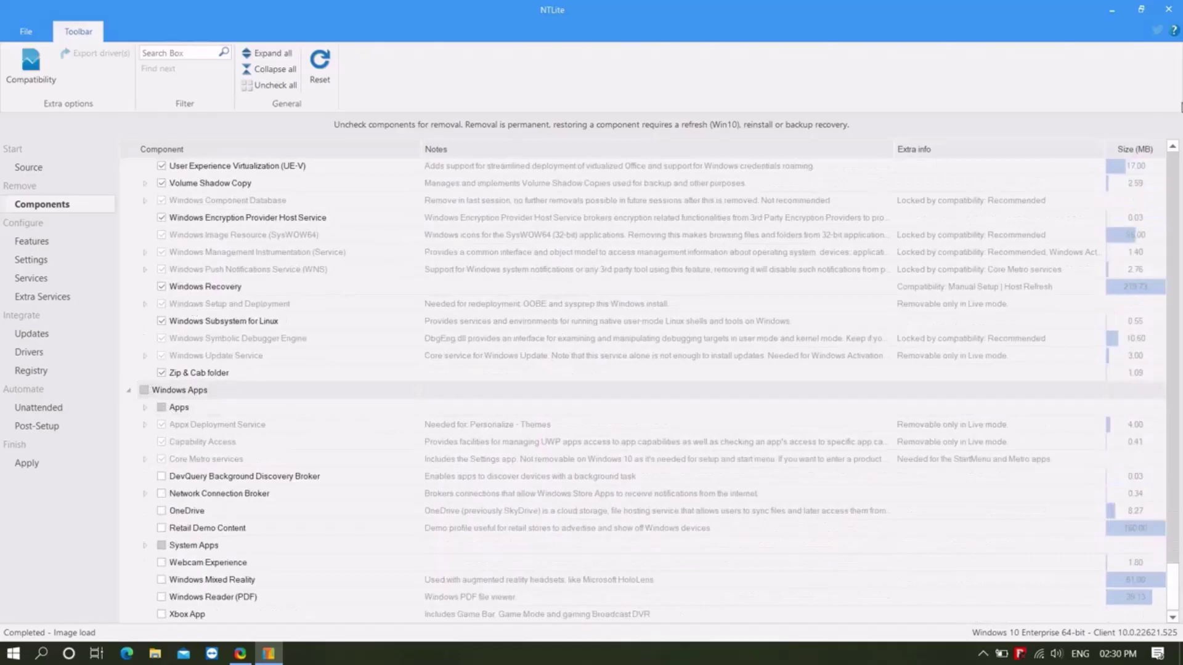
scroll(1173, 149, up, 8)
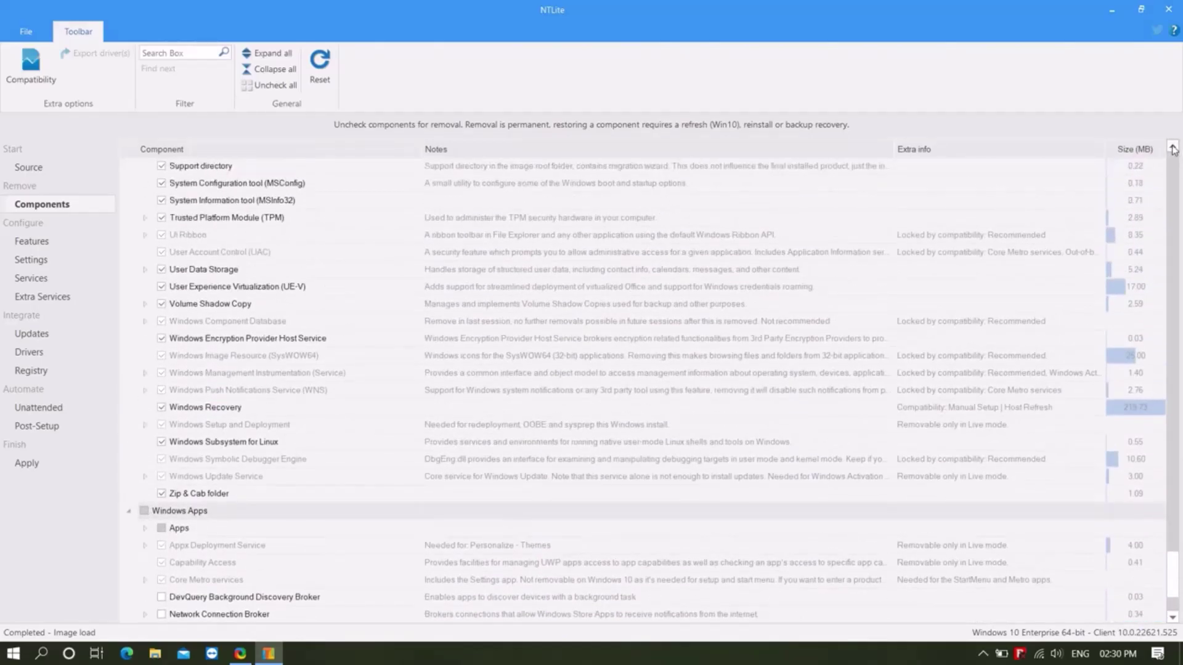
scroll(1172, 150, up, 15)
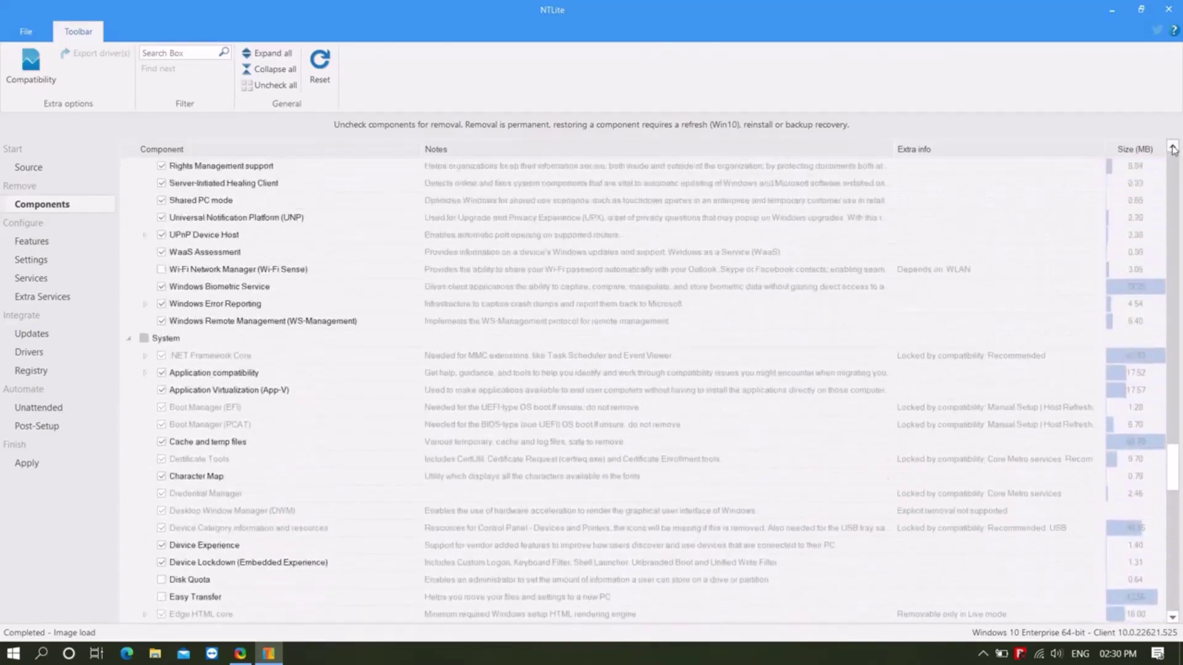
Step: Keep the whole System group, then step through Features, Settings, Services, Updates, Drivers and Registry
click(144, 338)
click(38, 241)
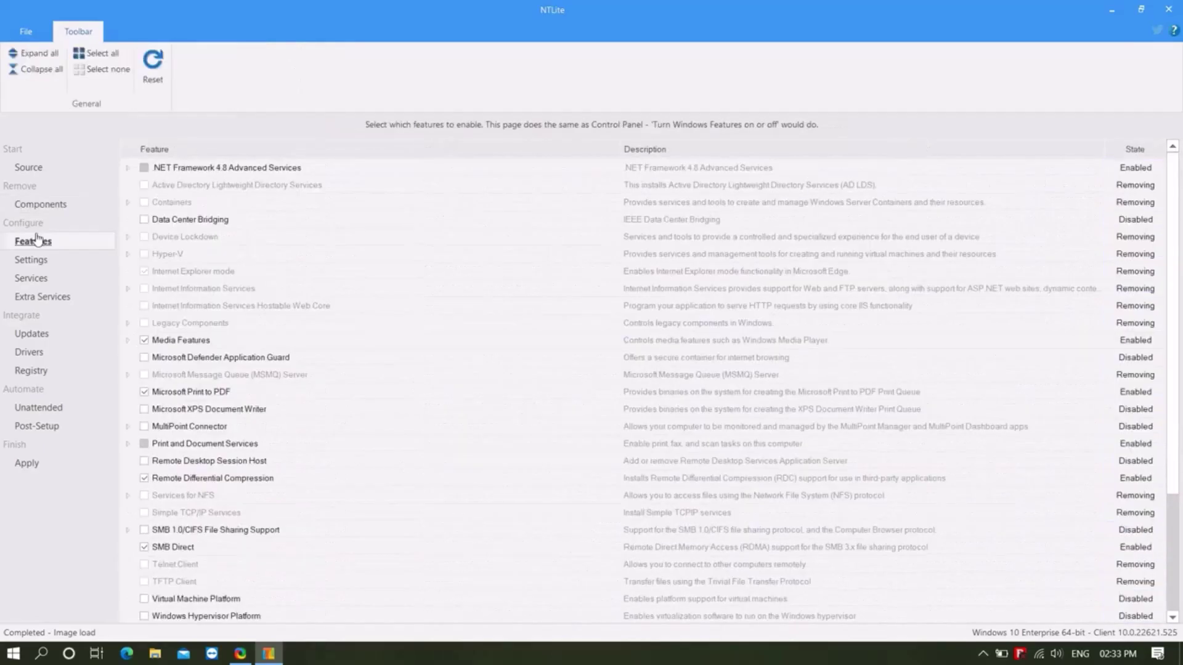
click(39, 260)
click(41, 279)
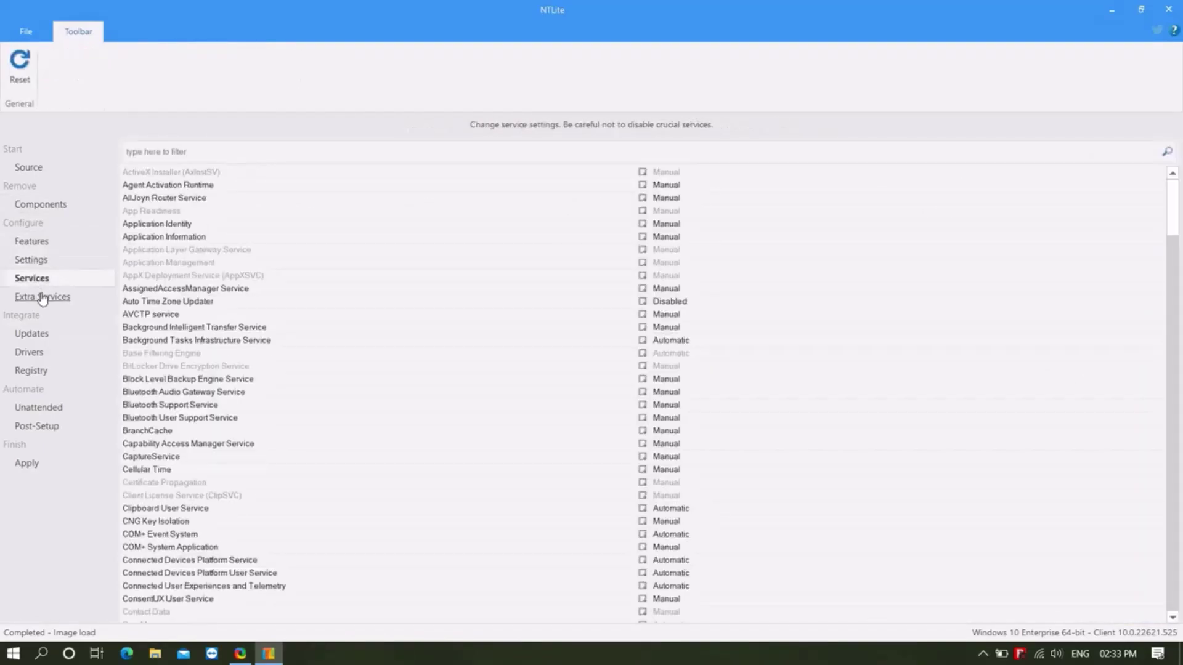
click(32, 333)
click(29, 352)
click(34, 371)
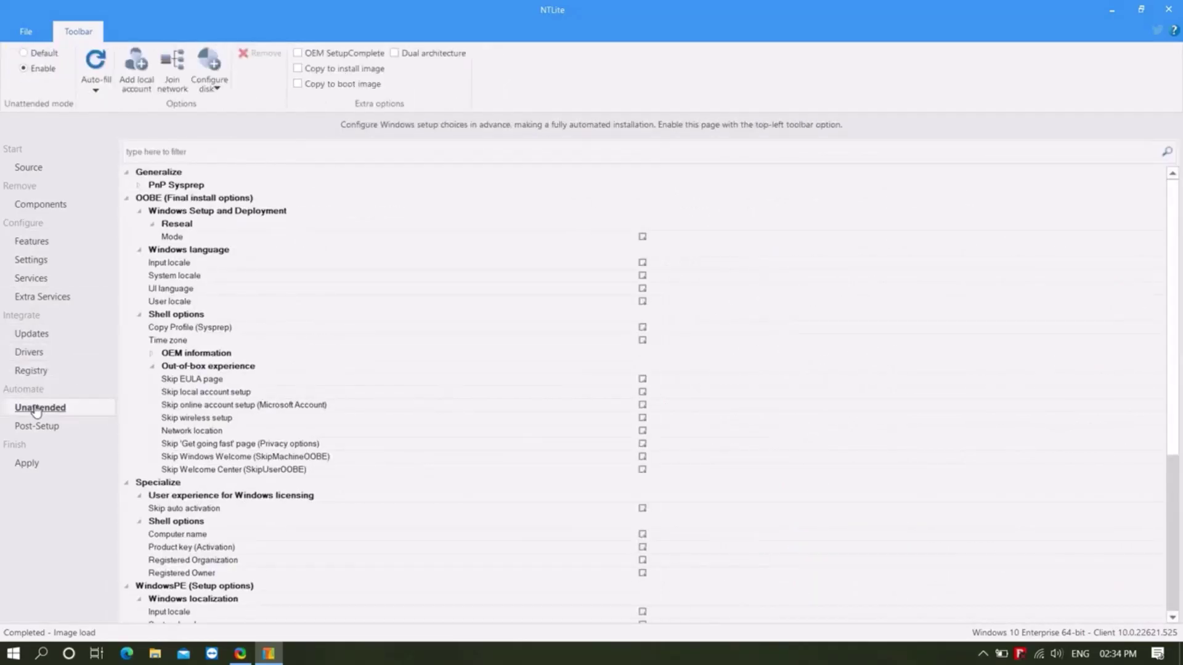
Step: Enable unattended setup with the UTC+05:30 time zone
click(31, 53)
click(39, 69)
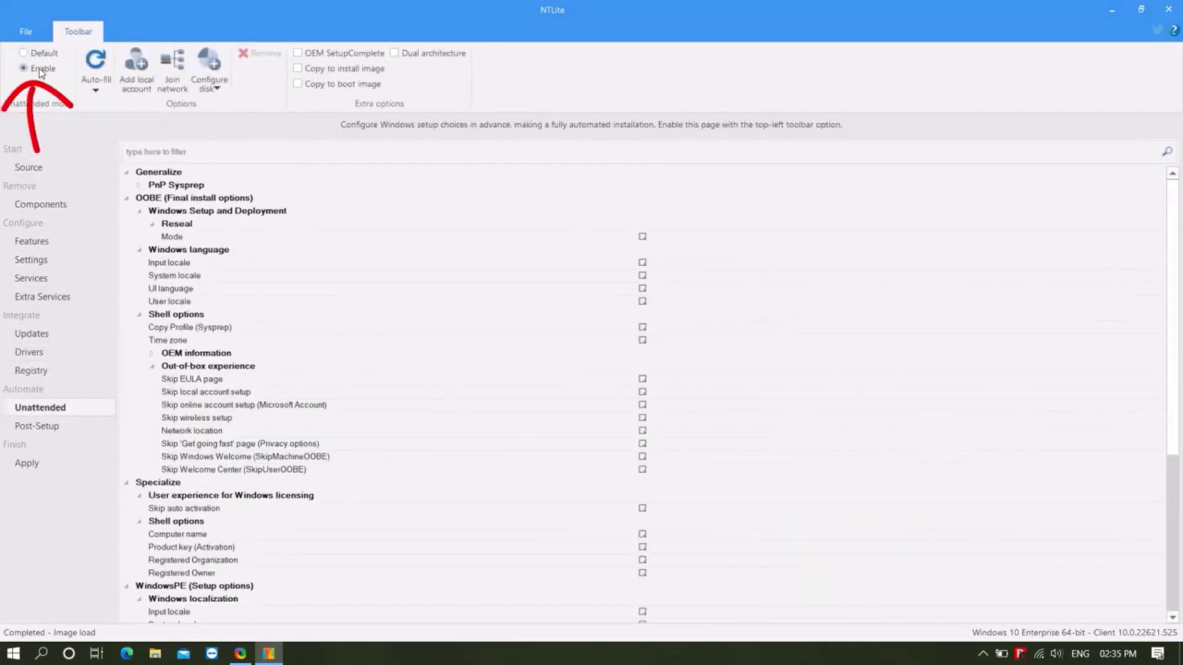
click(862, 340)
scroll(1108, 247, down, 5)
click(1107, 281)
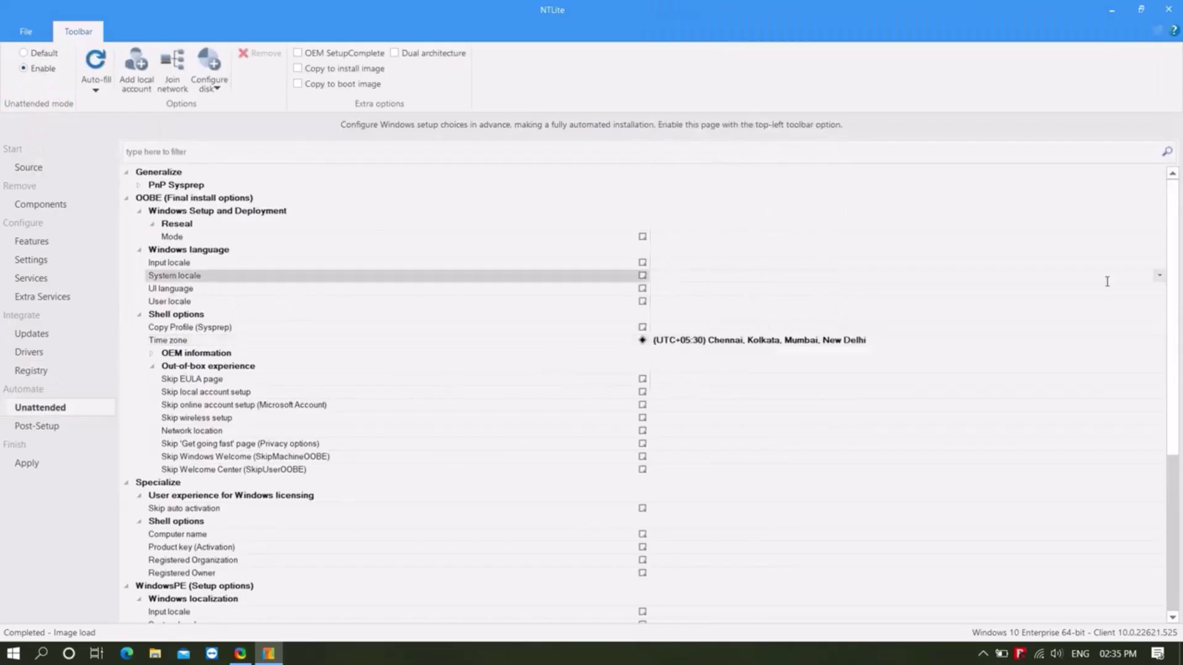
Step: Set system and user locale to English en-IN and UI language to English en-US
click(1107, 281)
scroll(1107, 185, down, 5)
click(1108, 151)
click(1121, 289)
click(1121, 302)
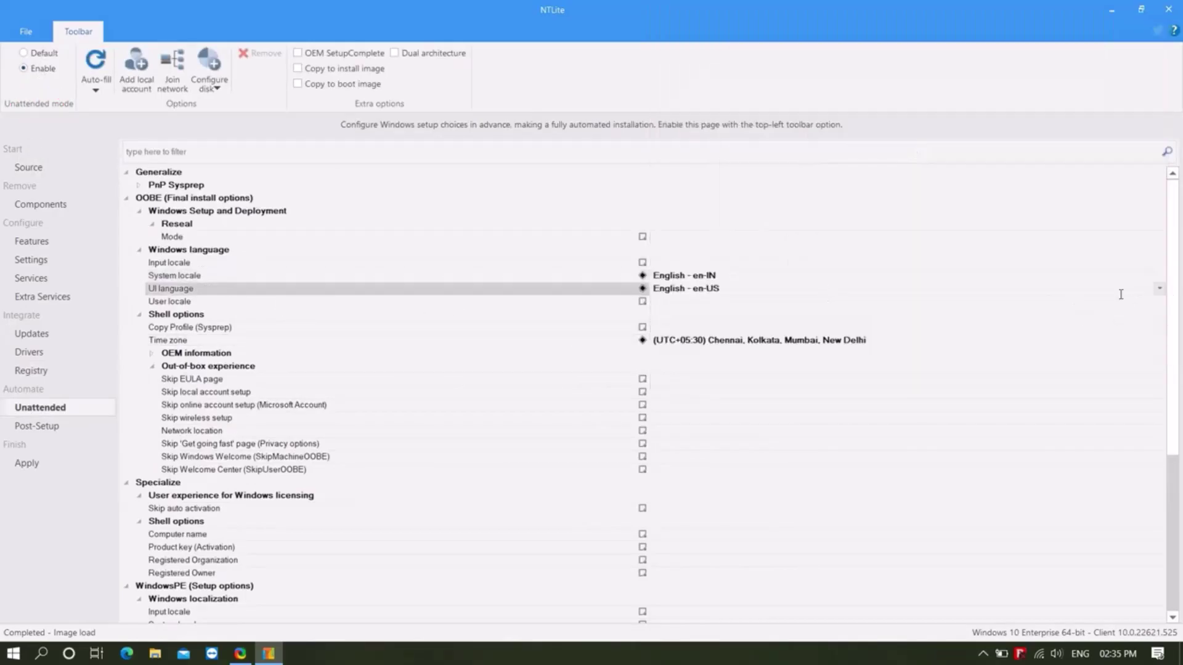
click(1121, 302)
scroll(1107, 185, down, 5)
click(1107, 151)
Step: Add an auto-logon local account with the user's chosen name, then go to Apply
click(132, 72)
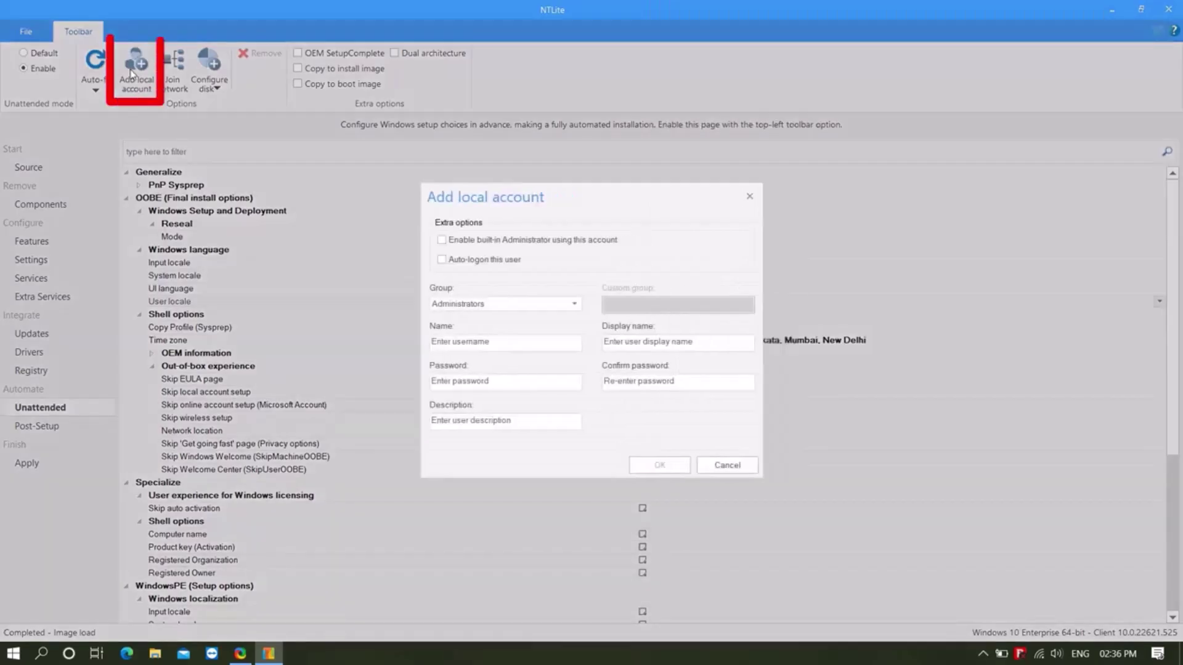
click(483, 259)
click(459, 343)
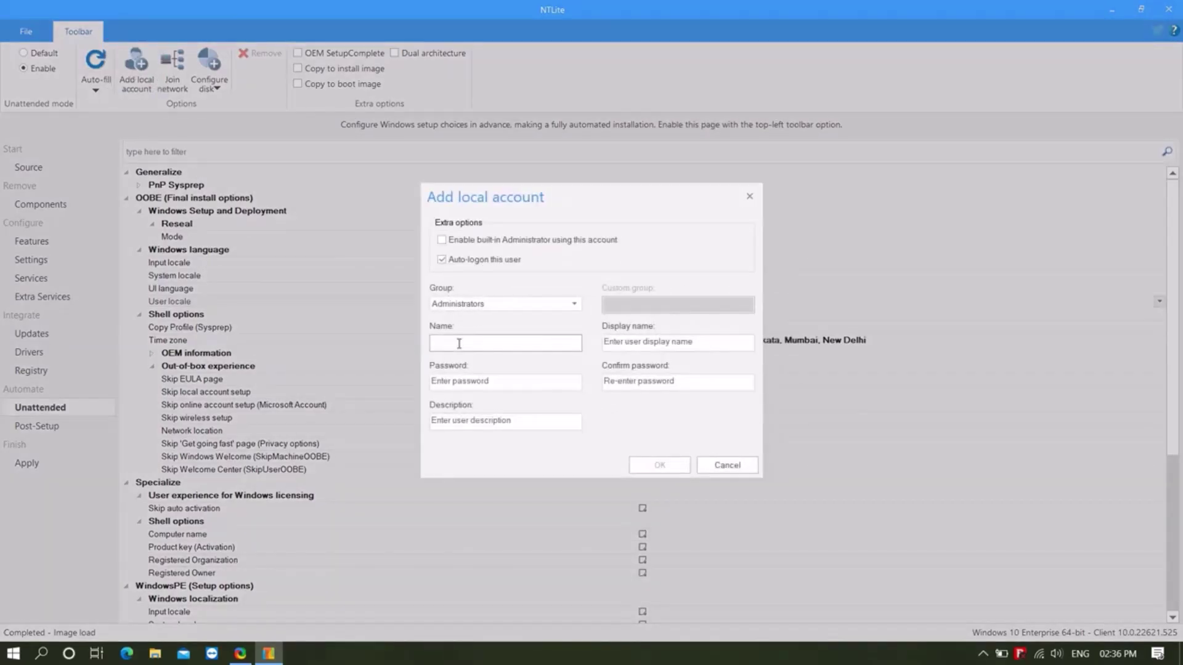
text(SUBHAJIT)
click(658, 466)
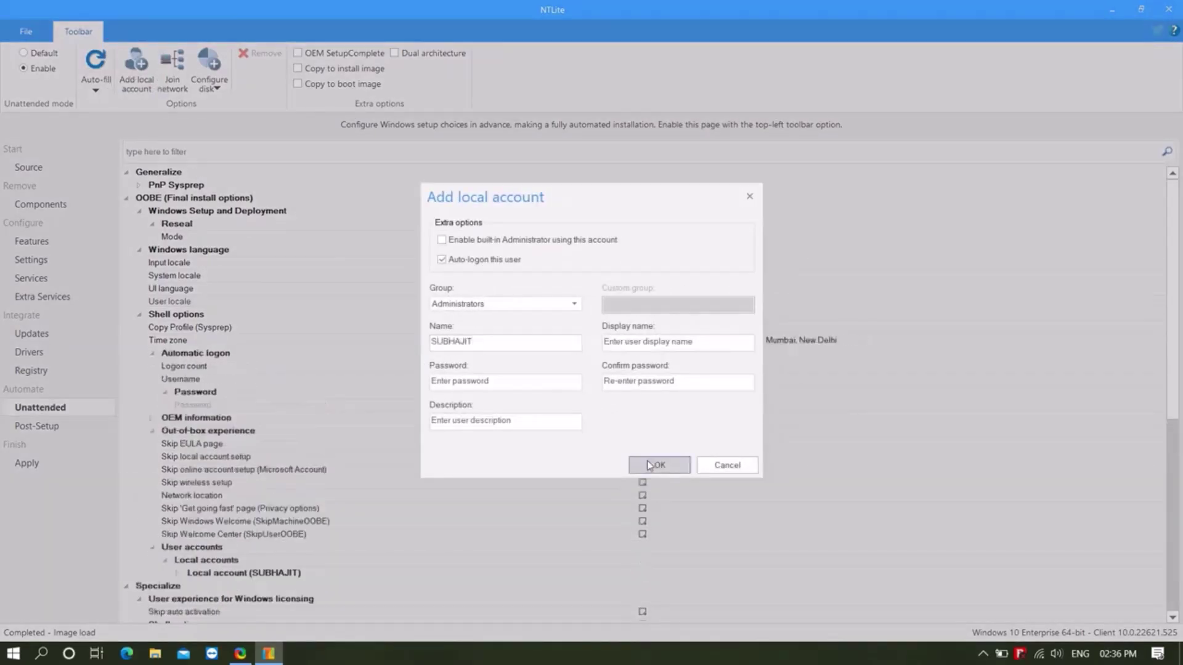
click(27, 463)
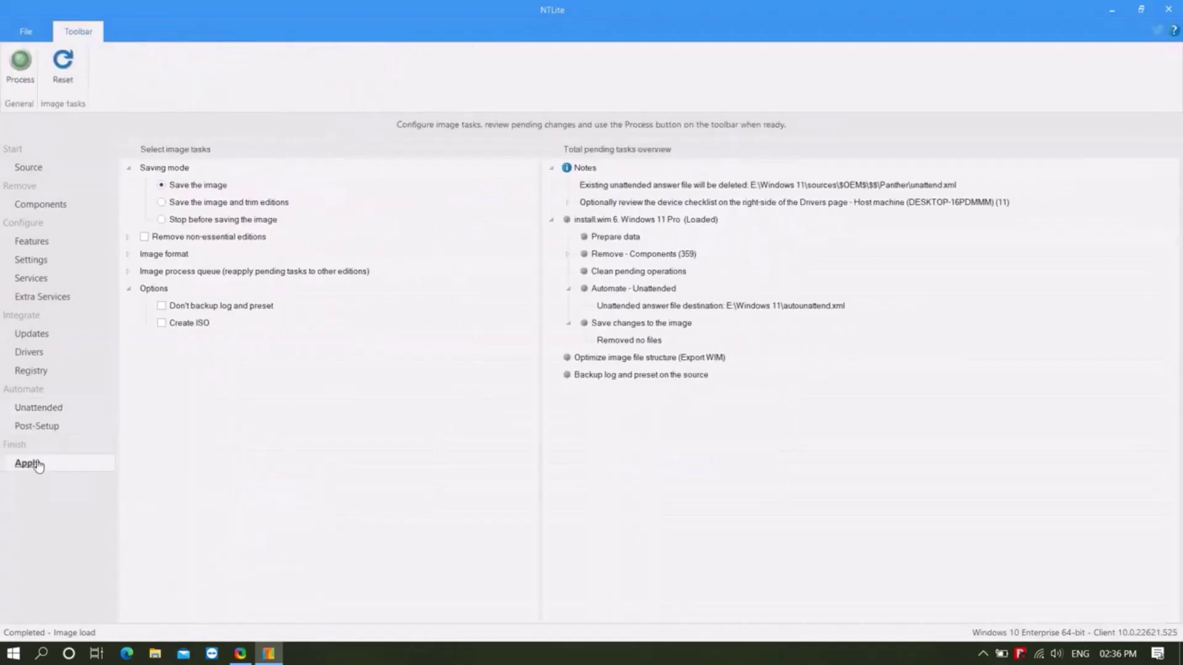
Step: Save the image with other editions trimmed, using High compression (ESD) format
click(159, 205)
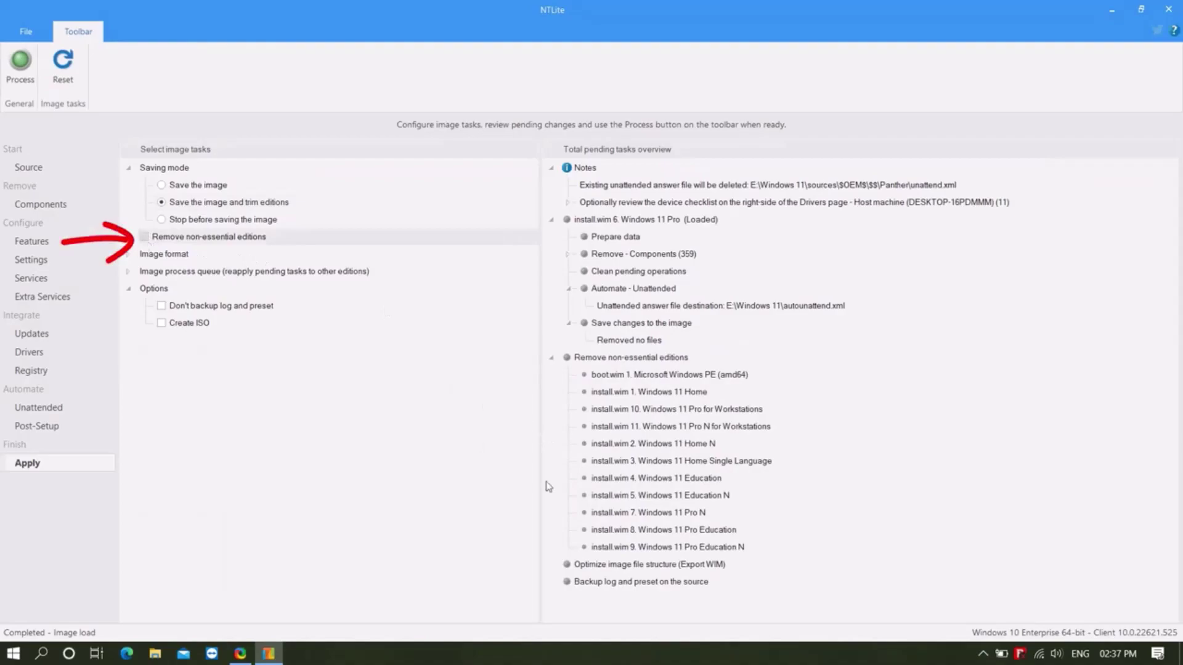
click(130, 255)
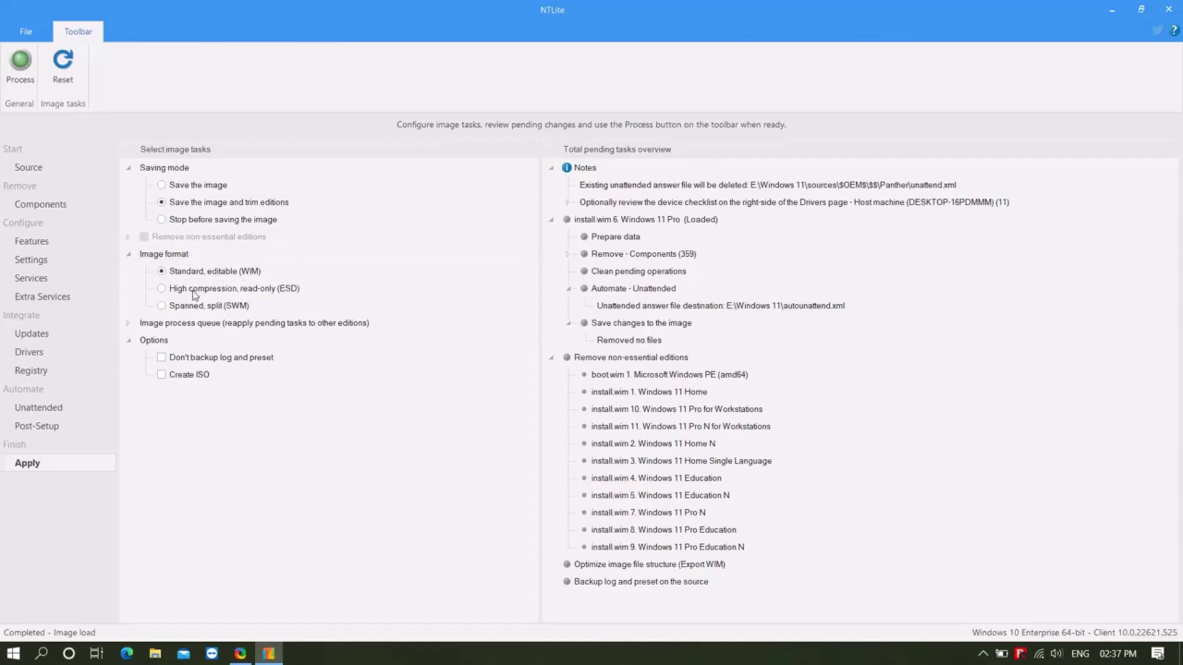
click(166, 293)
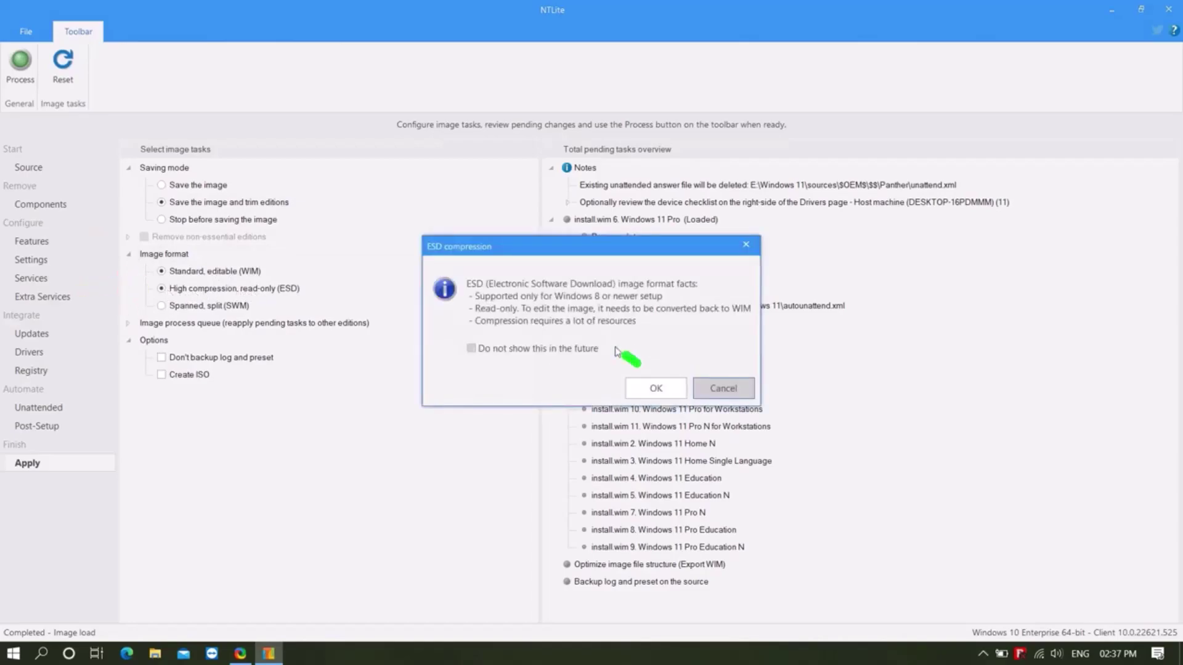
click(656, 388)
Step: Enable Create ISO, saving to E:\WINDOWS 11 PRO.iso with a custom volume label
click(127, 324)
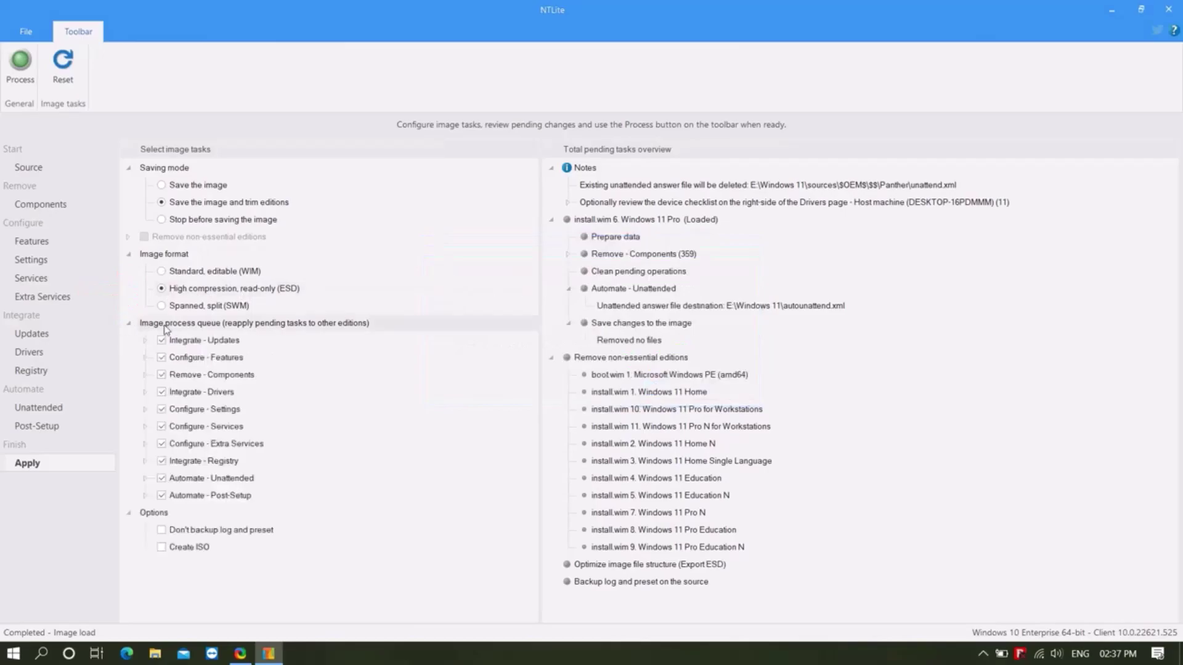
click(168, 548)
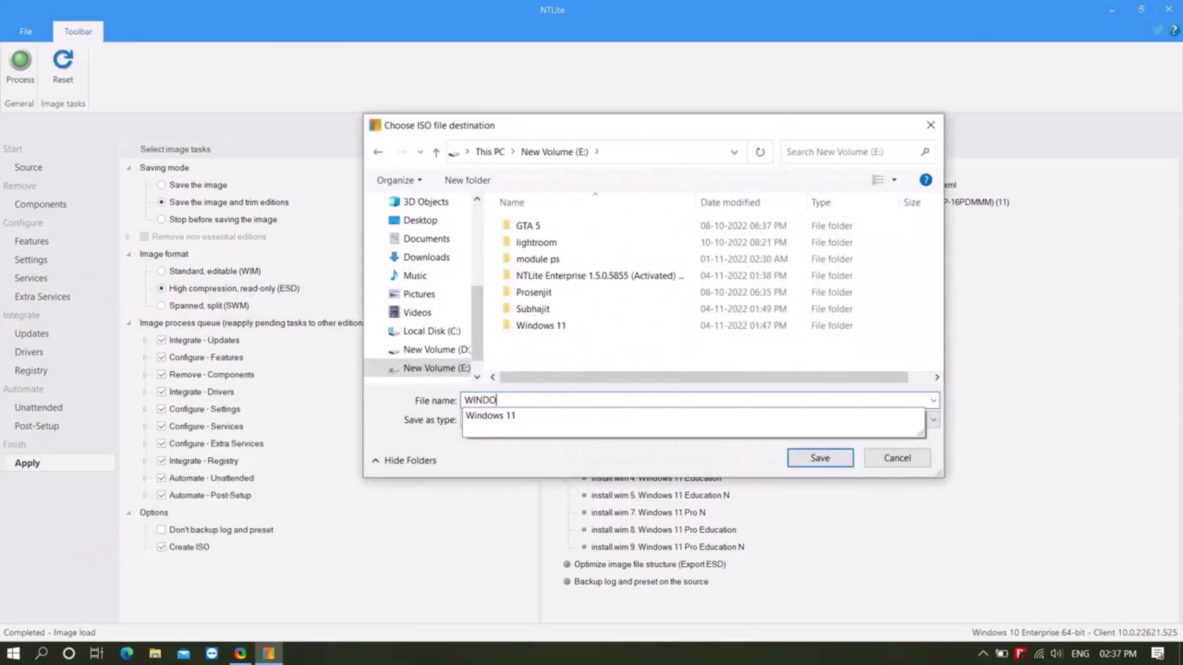
text(D)
key(BackSpace)
text(11 PRO)
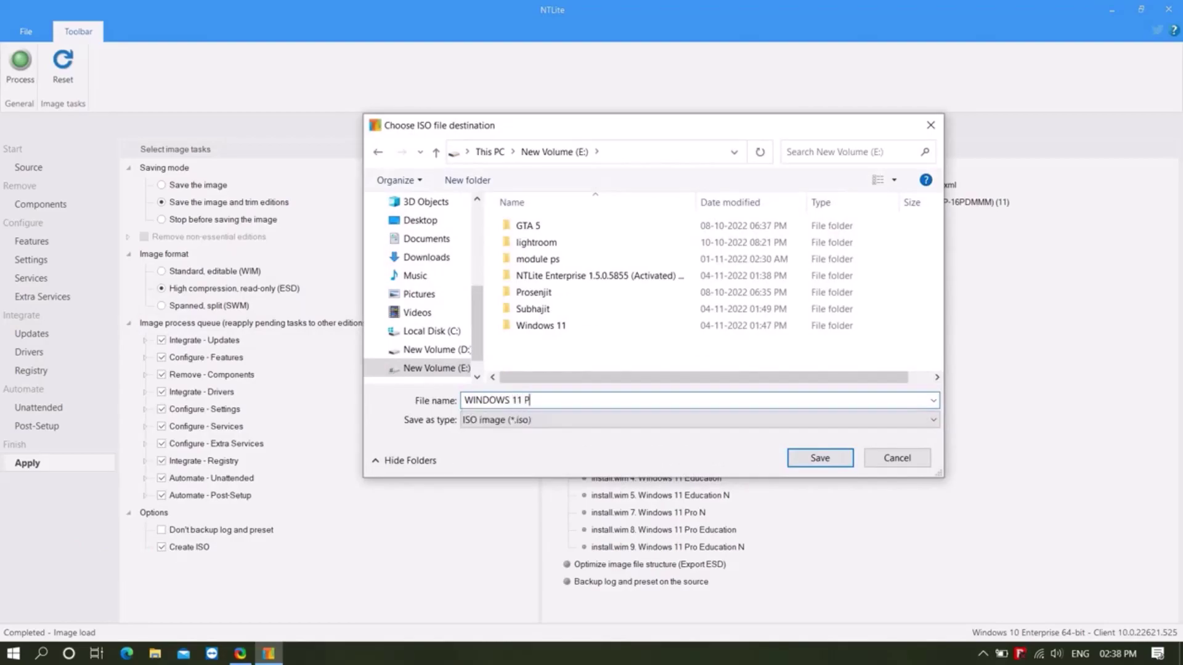
click(801, 459)
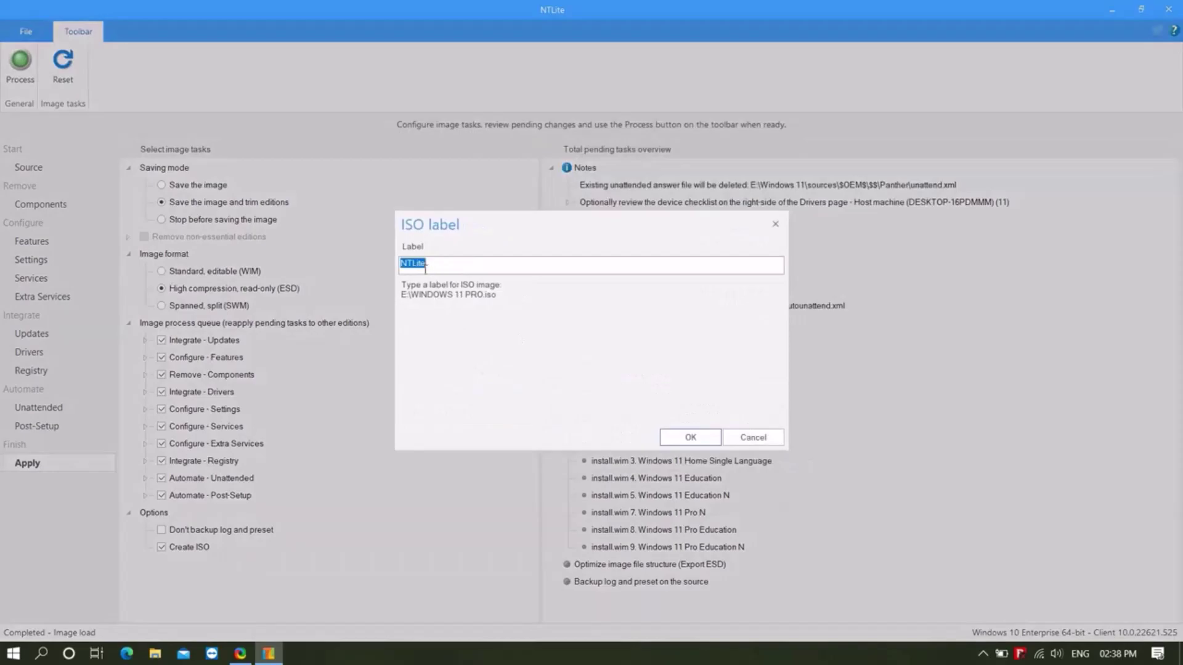
text(SUBHAJIT)
click(690, 437)
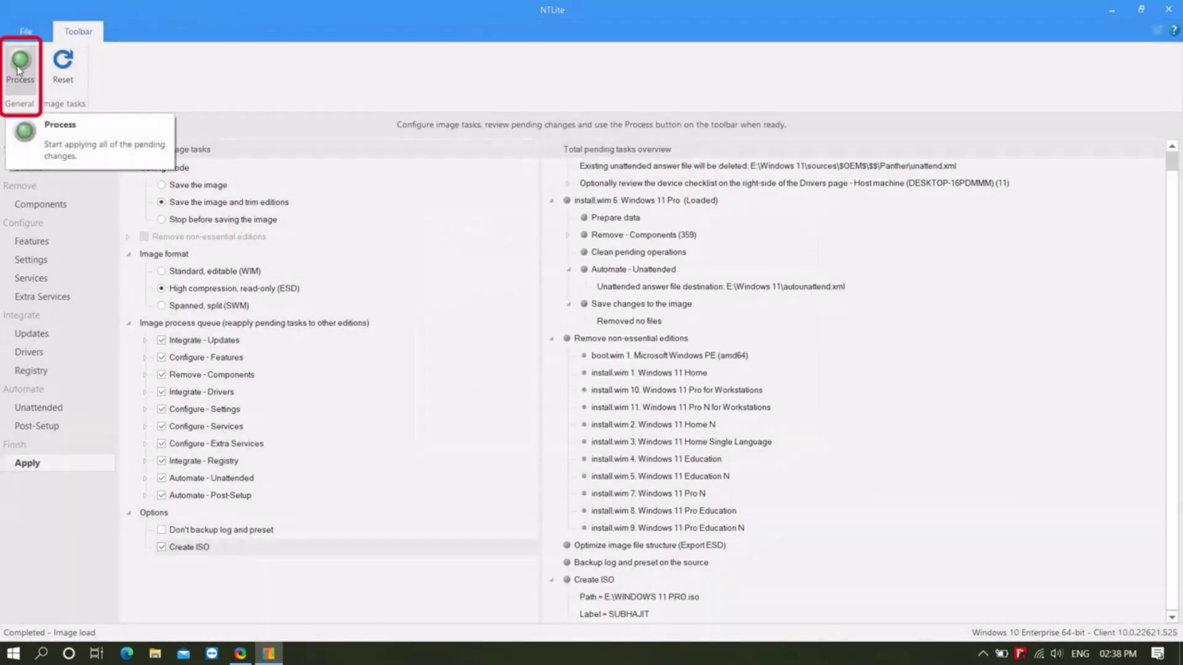
Step: Process all pending changes to build WINDOWS 11 PRO.iso on drive E:
click(18, 70)
click(597, 375)
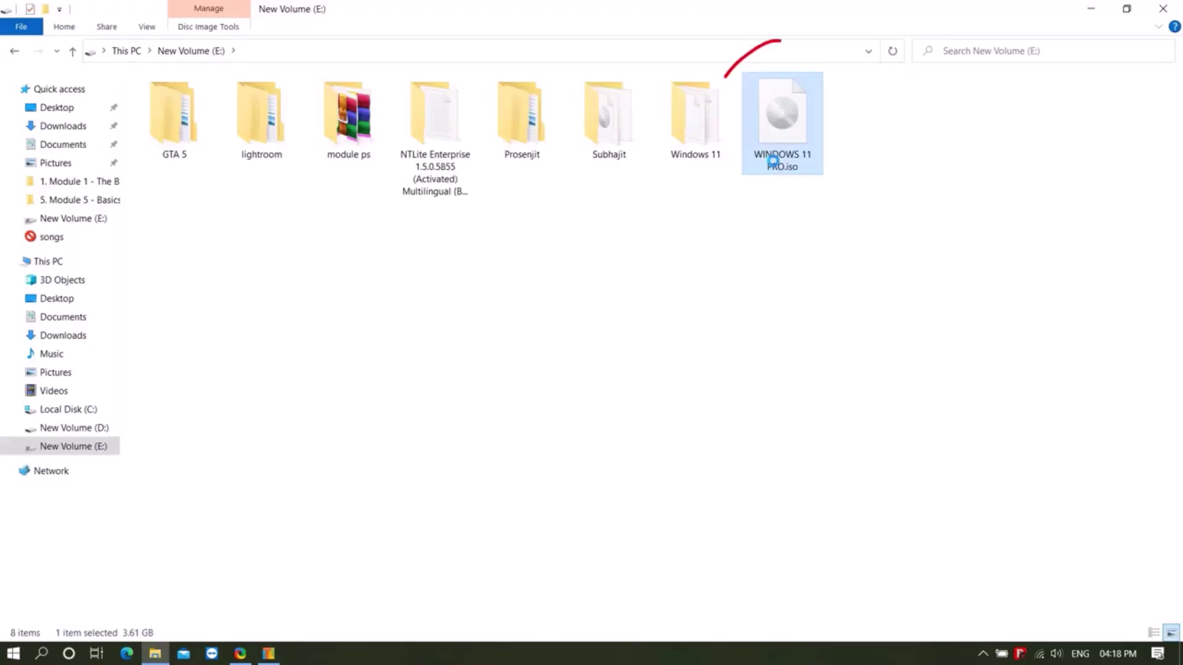
Step: View the Properties of WINDOWS 11 PRO.iso to confirm its 3.61 GB size
right_click(773, 162)
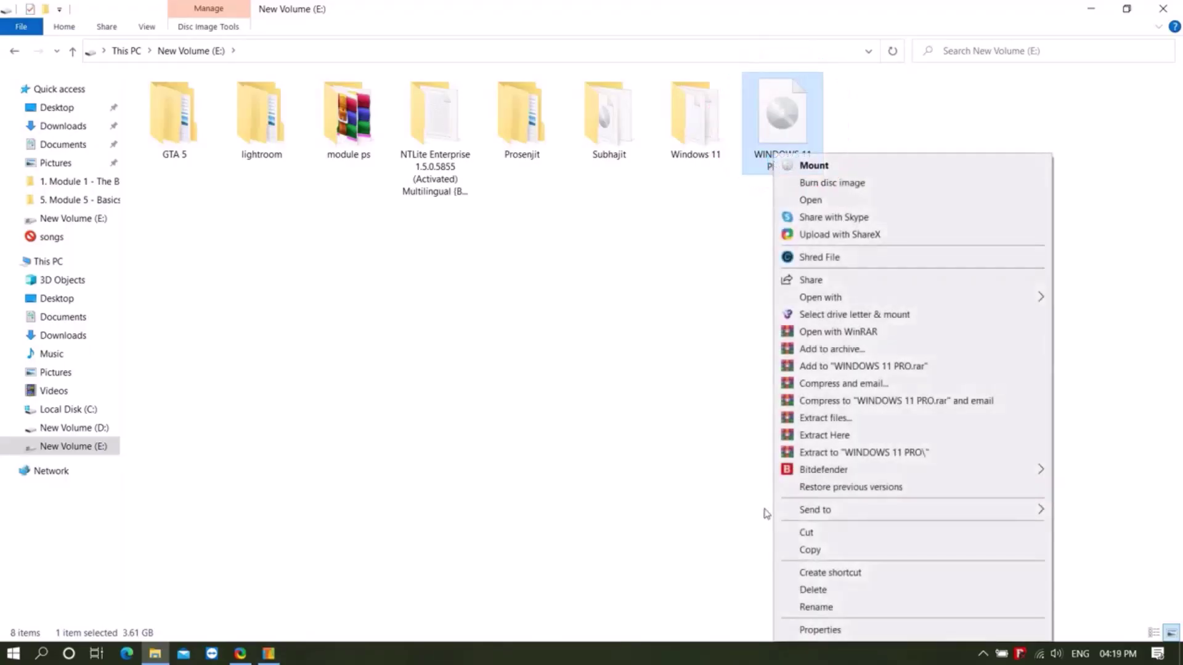
click(800, 631)
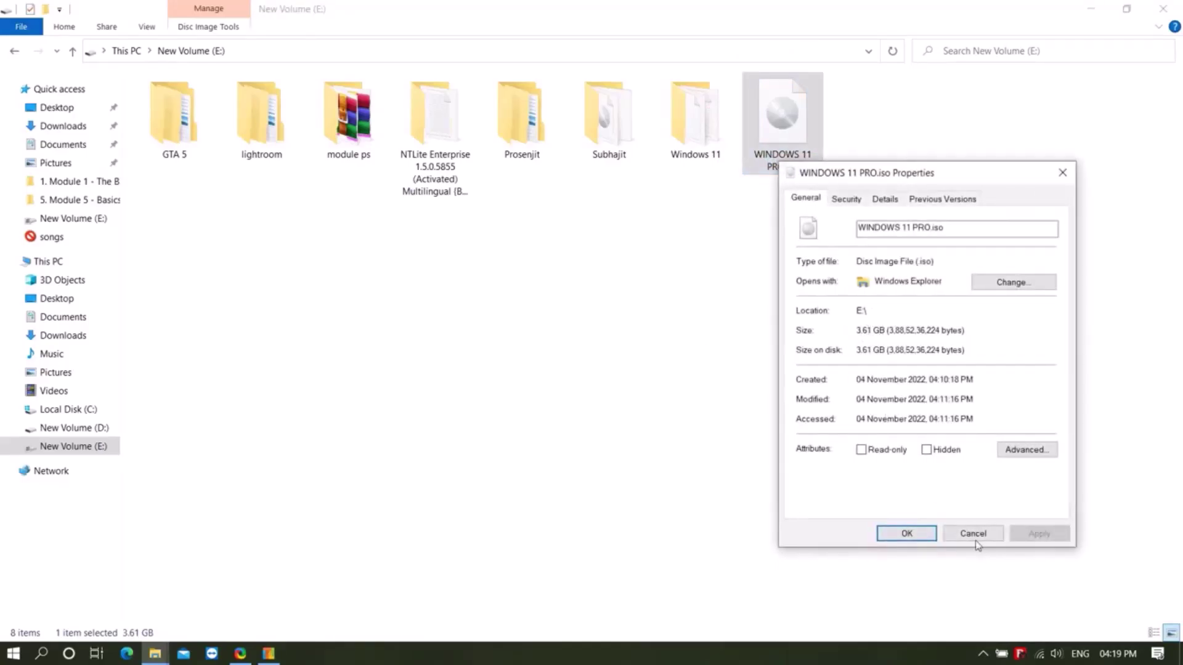
click(973, 534)
key(alt+Return)
click(974, 533)
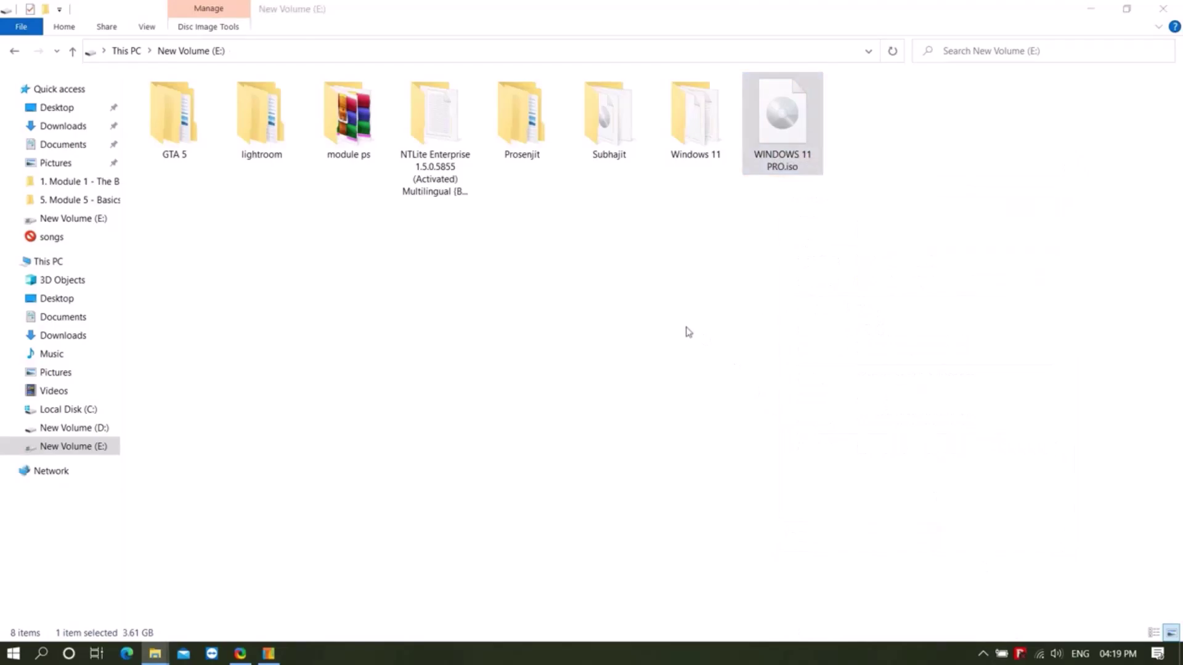
key(alt+Return)
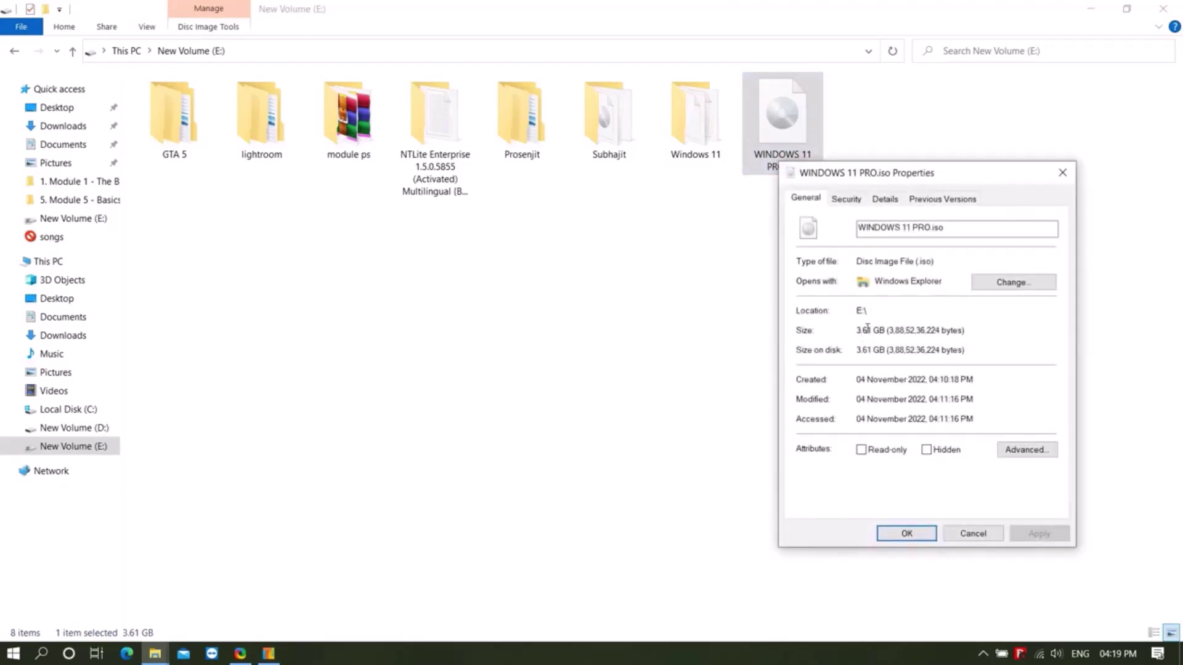